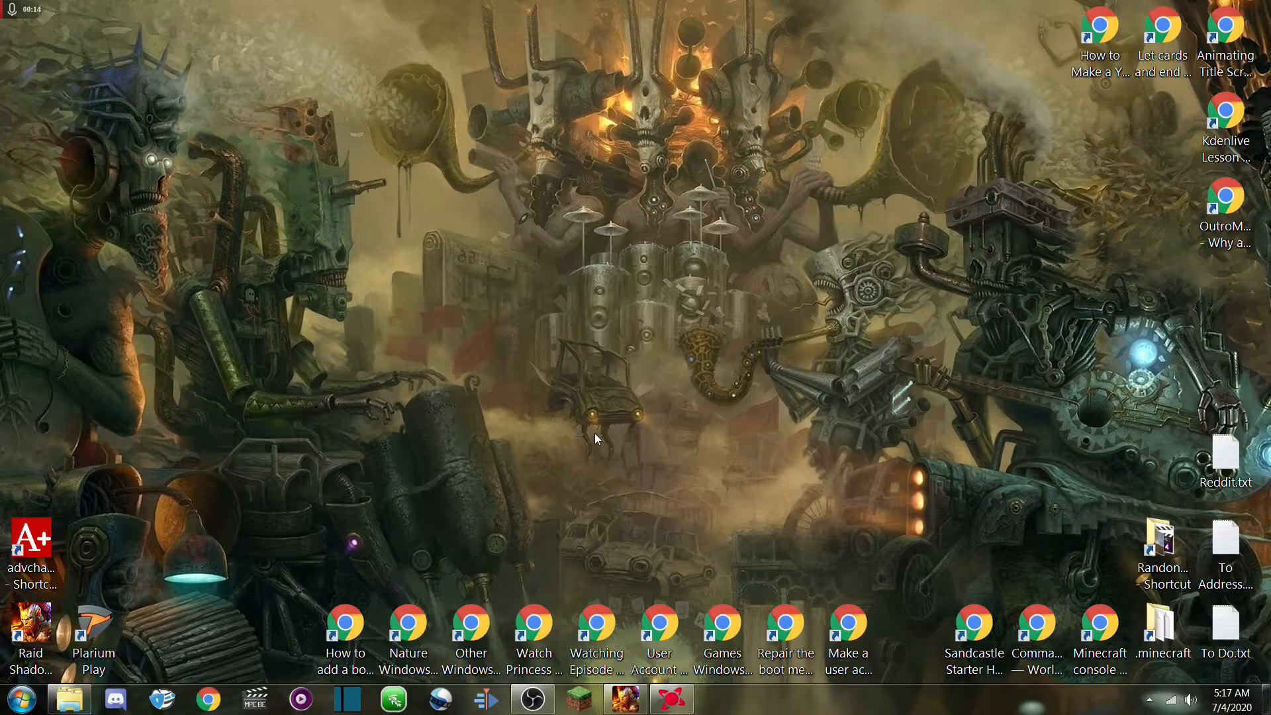
Step: Search the web for "obs" in Chrome, view the official OBS project website, and minimize the browser
{"action": "left_click", "coordinate": [208, 699]}
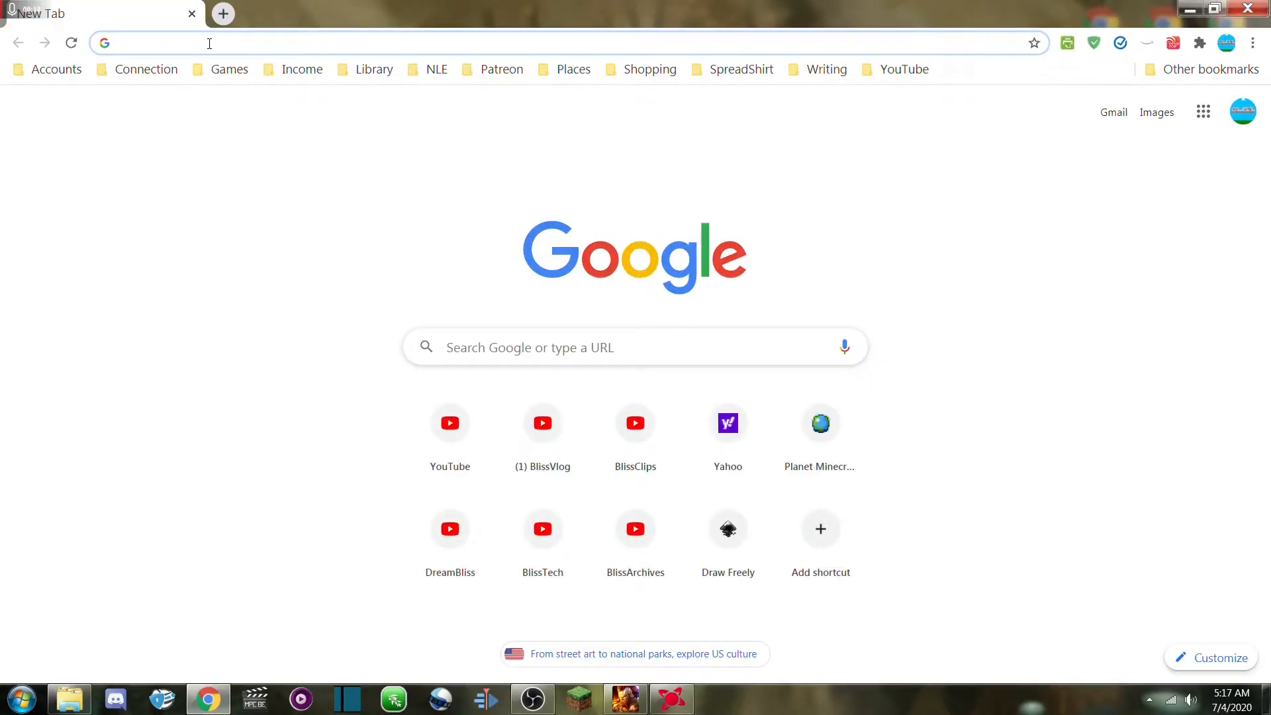
{"action": "left_click", "coordinate": [209, 43]}
{"action": "type", "text": "open"}
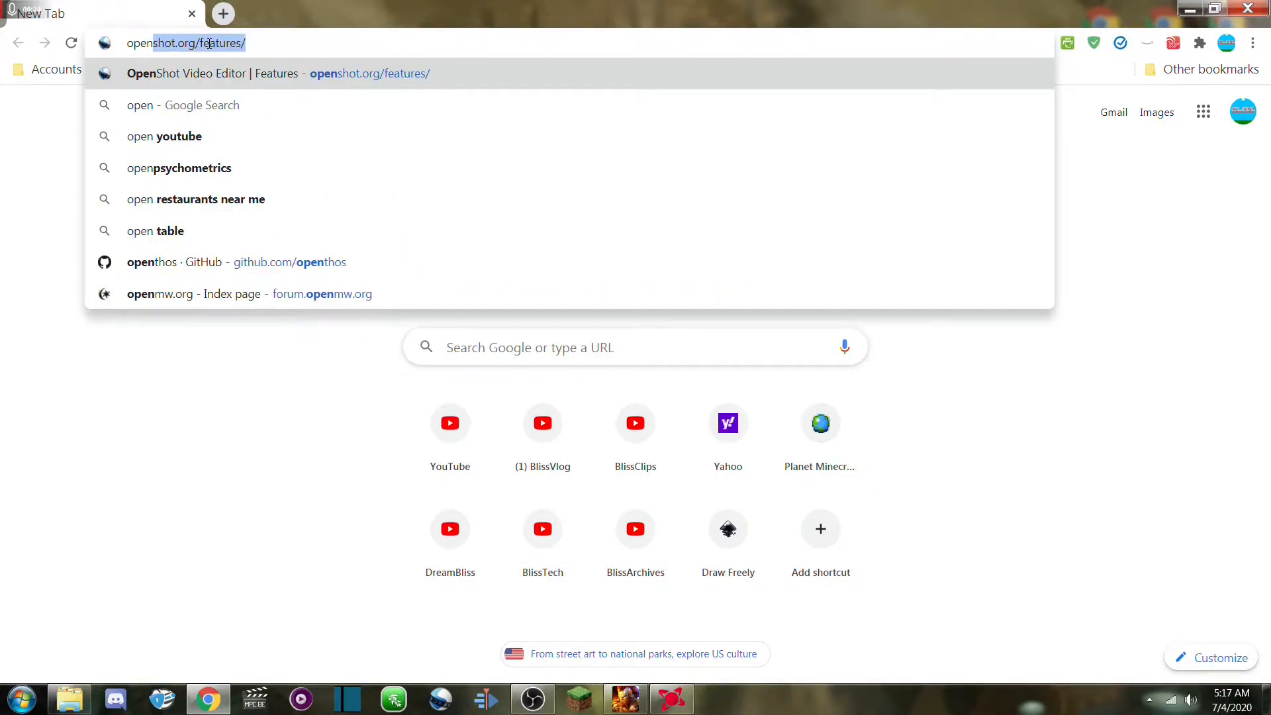
{"action": "key", "text": "BackSpace"}
{"action": "type", "text": "b"}
{"action": "key", "text": "BackSpace"}
{"action": "key", "text": "BackSpace"}
{"action": "key", "text": "BackSpace"}
{"action": "key", "text": "BackSpace"}
{"action": "key", "text": "BackSpace"}
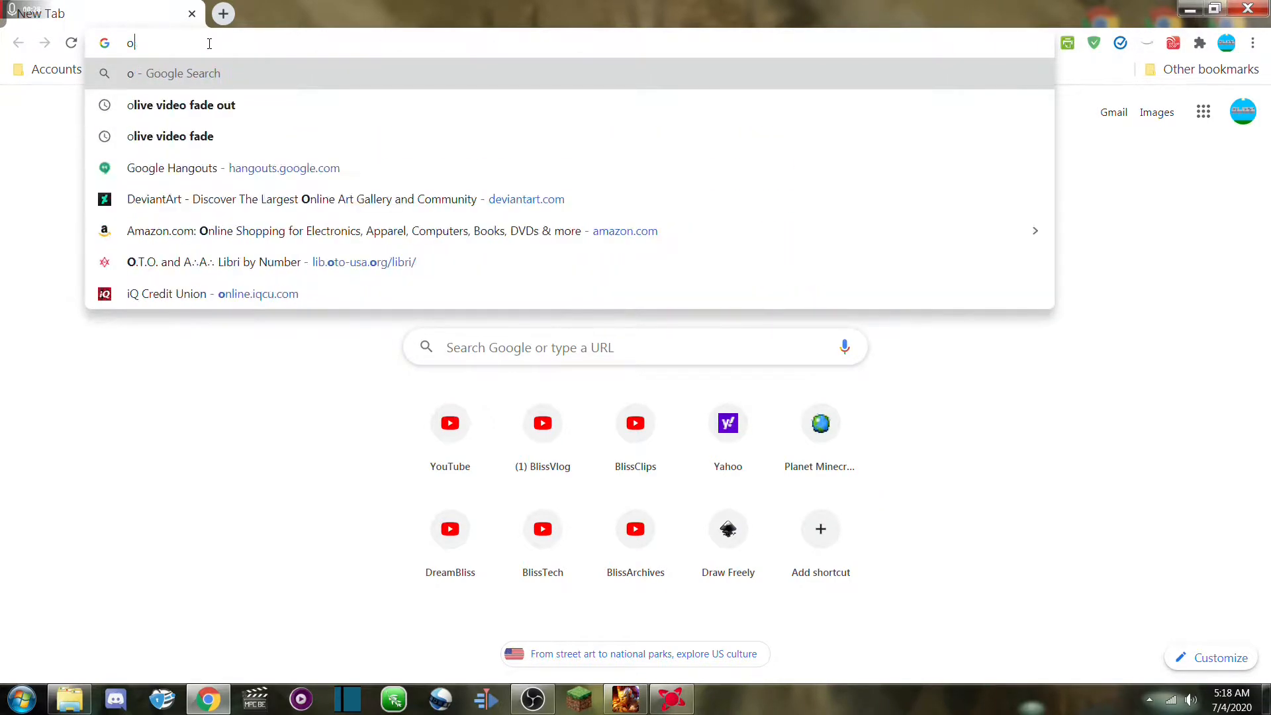
{"action": "type", "text": "bs"}
{"action": "key", "text": "Return"}
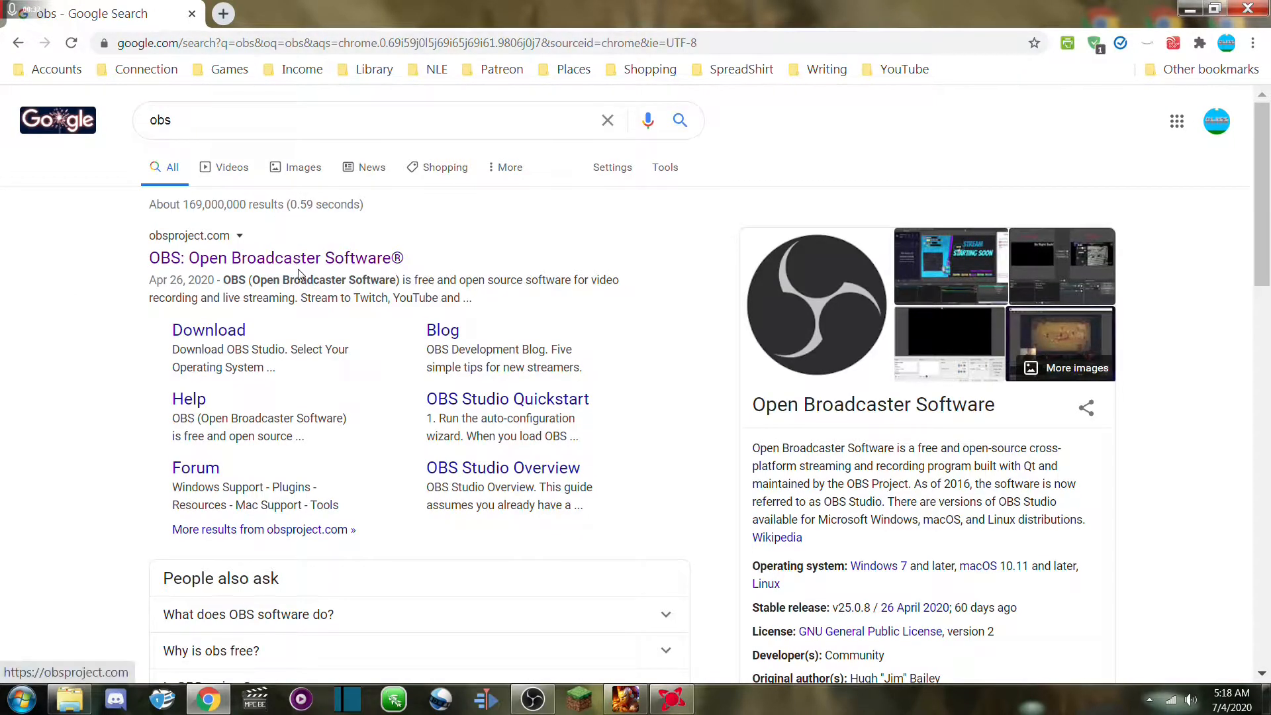
{"action": "left_click", "coordinate": [306, 259]}
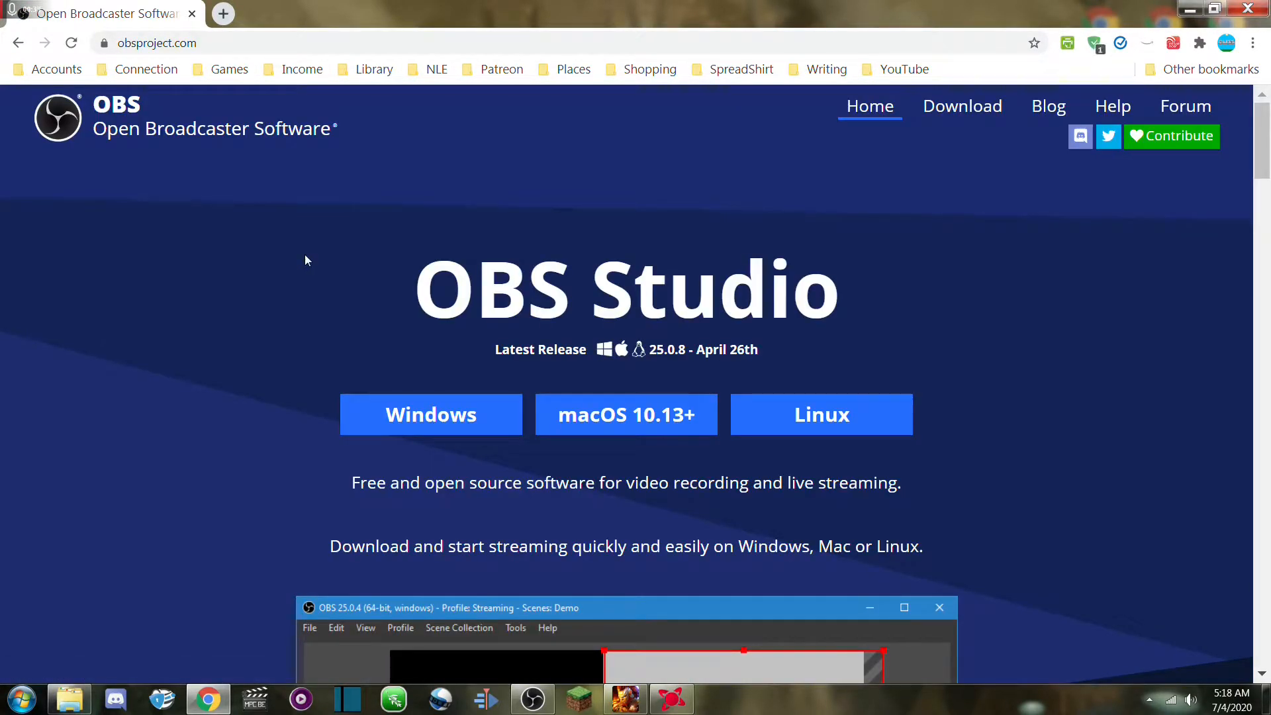
{"action": "left_click", "coordinate": [1190, 8]}
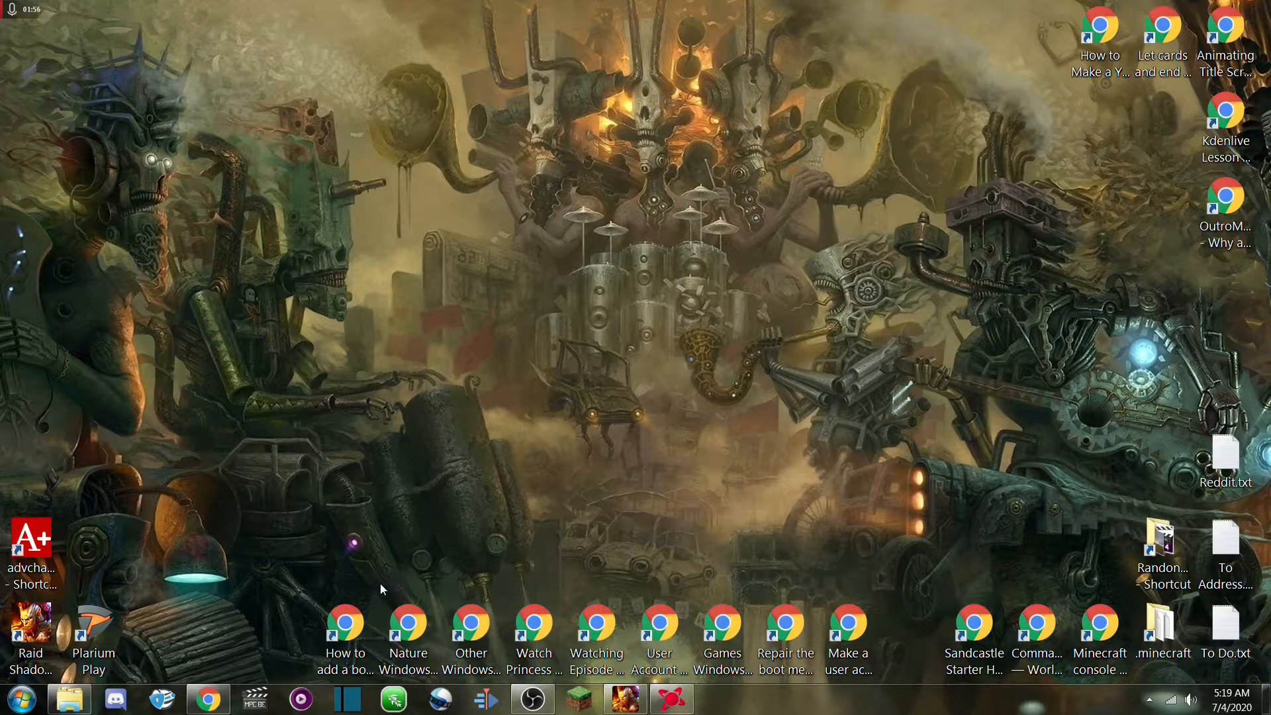
Step: Switch to OBS and review the hotkeys assigned to starting, stopping and pausing recording in its settings
{"action": "left_click", "coordinate": [533, 701]}
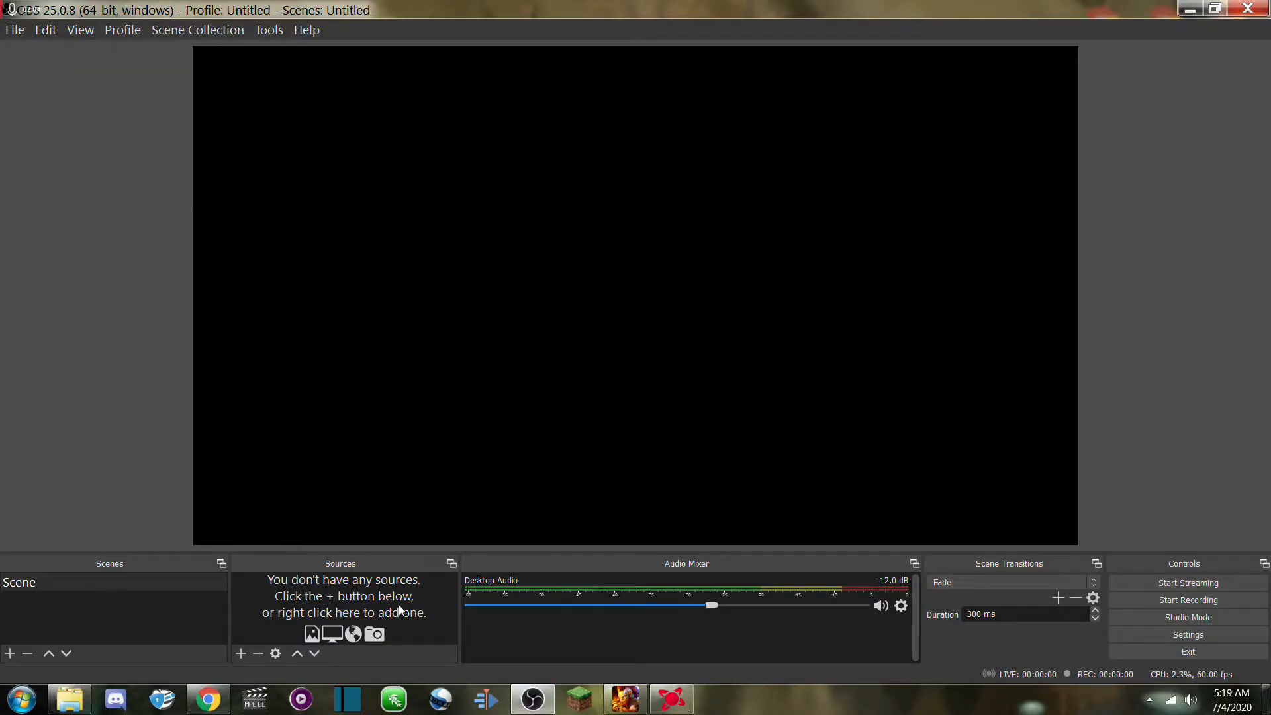
{"action": "left_click", "coordinate": [1199, 637]}
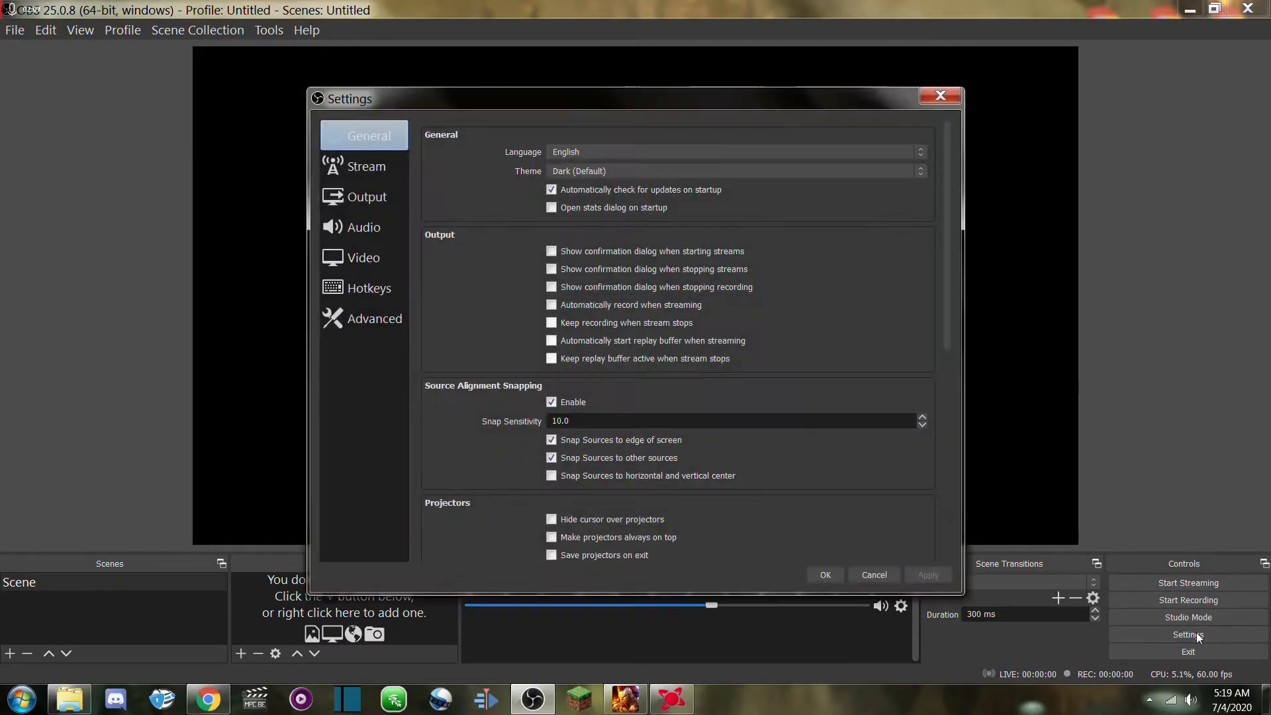
{"action": "left_click", "coordinate": [372, 294]}
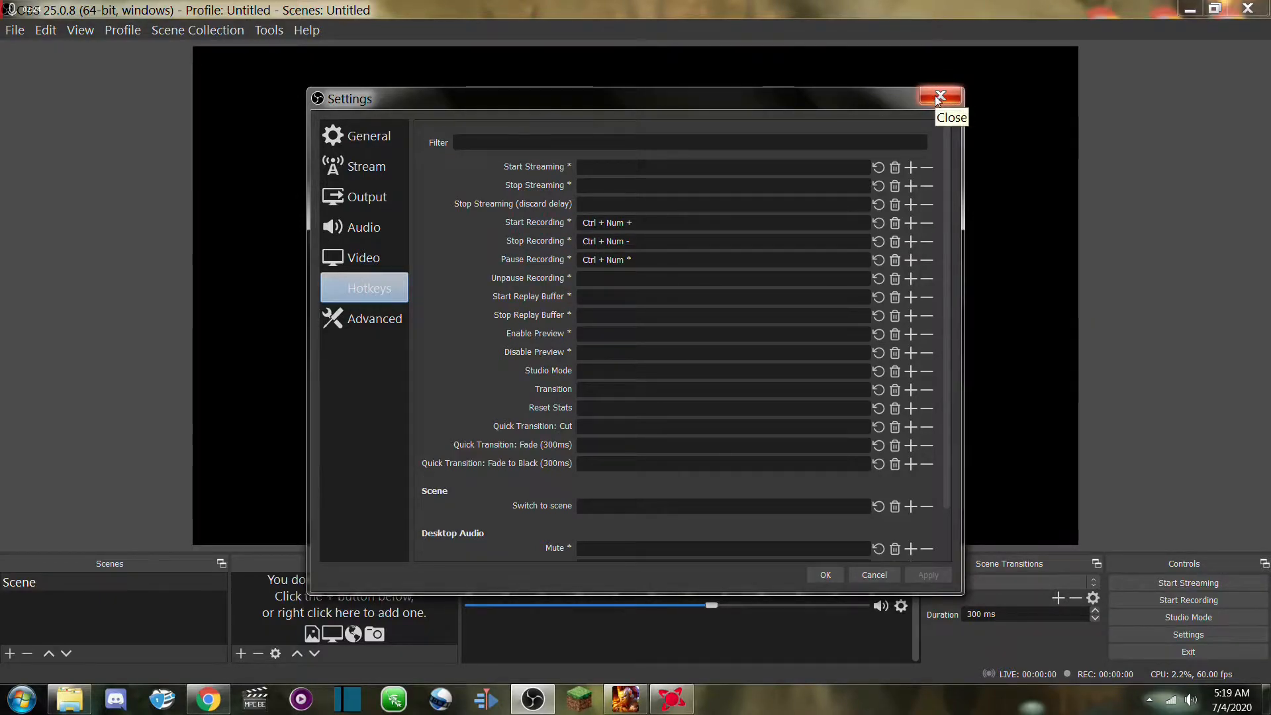
{"action": "left_click", "coordinate": [939, 97]}
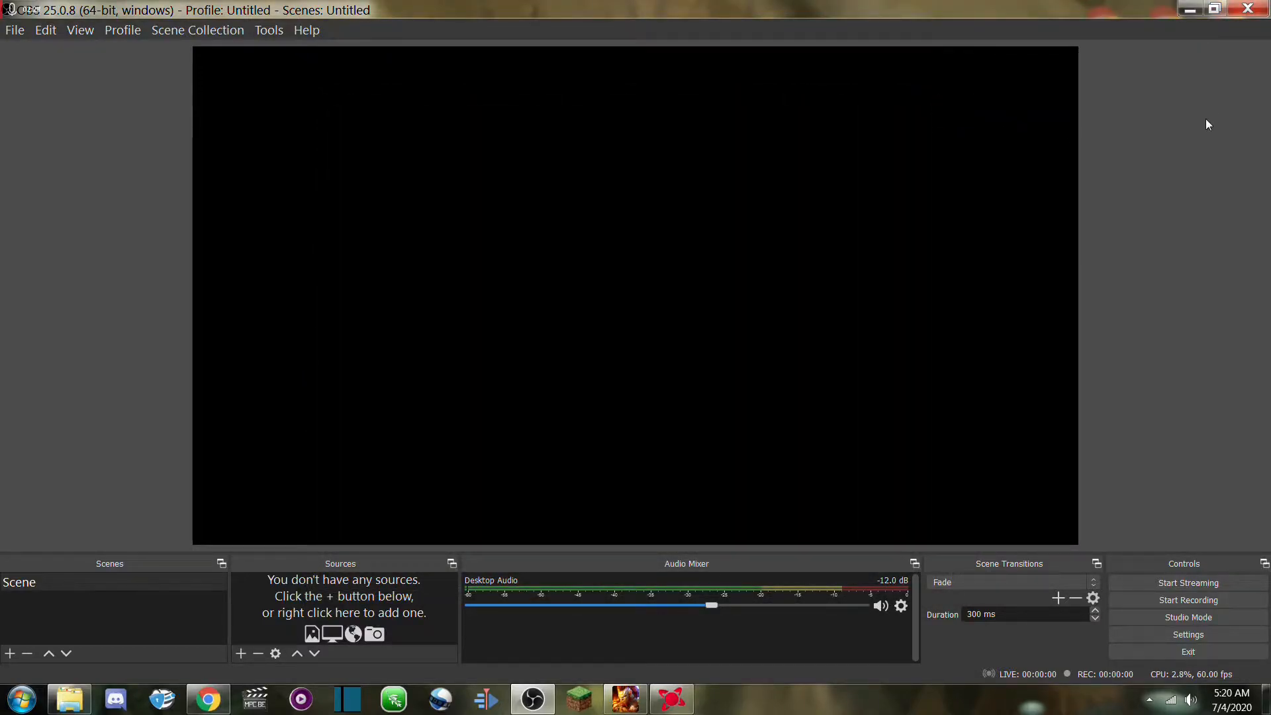
Step: Launch Audacity from the installed programs and dismiss its welcome message
{"action": "left_click", "coordinate": [22, 699]}
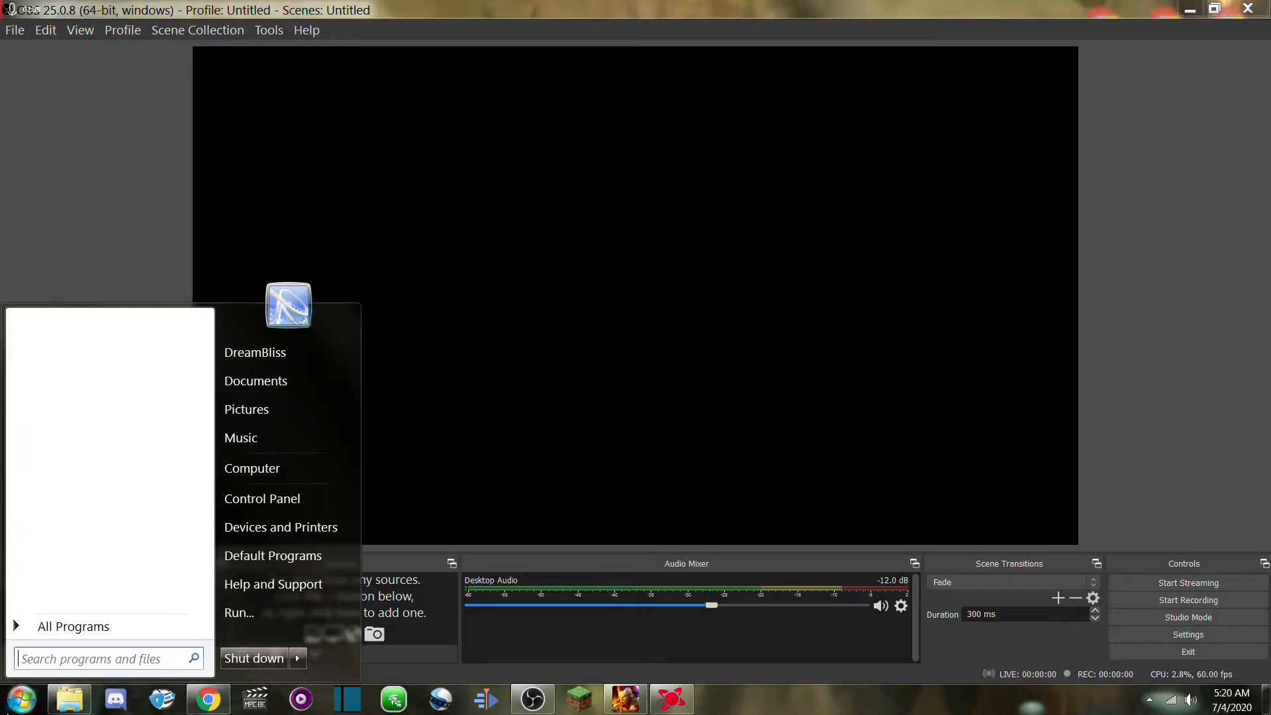
{"action": "left_click", "coordinate": [83, 626]}
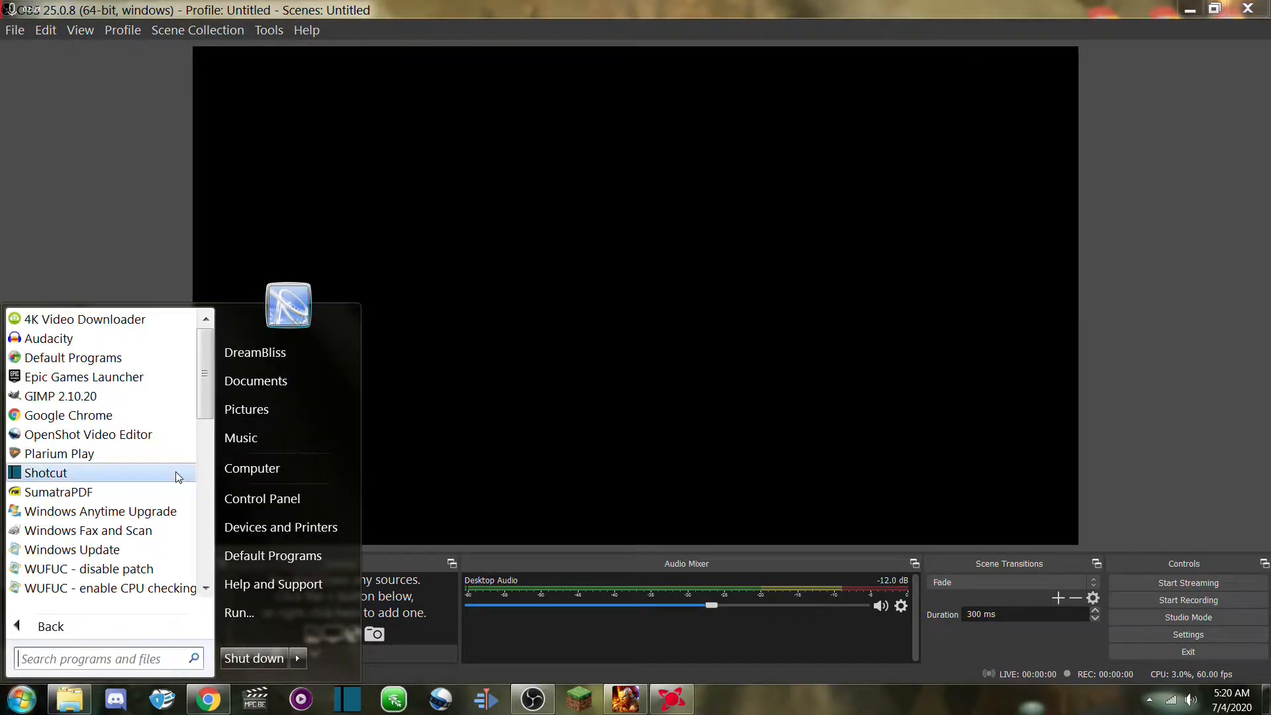
{"action": "left_click", "coordinate": [93, 344]}
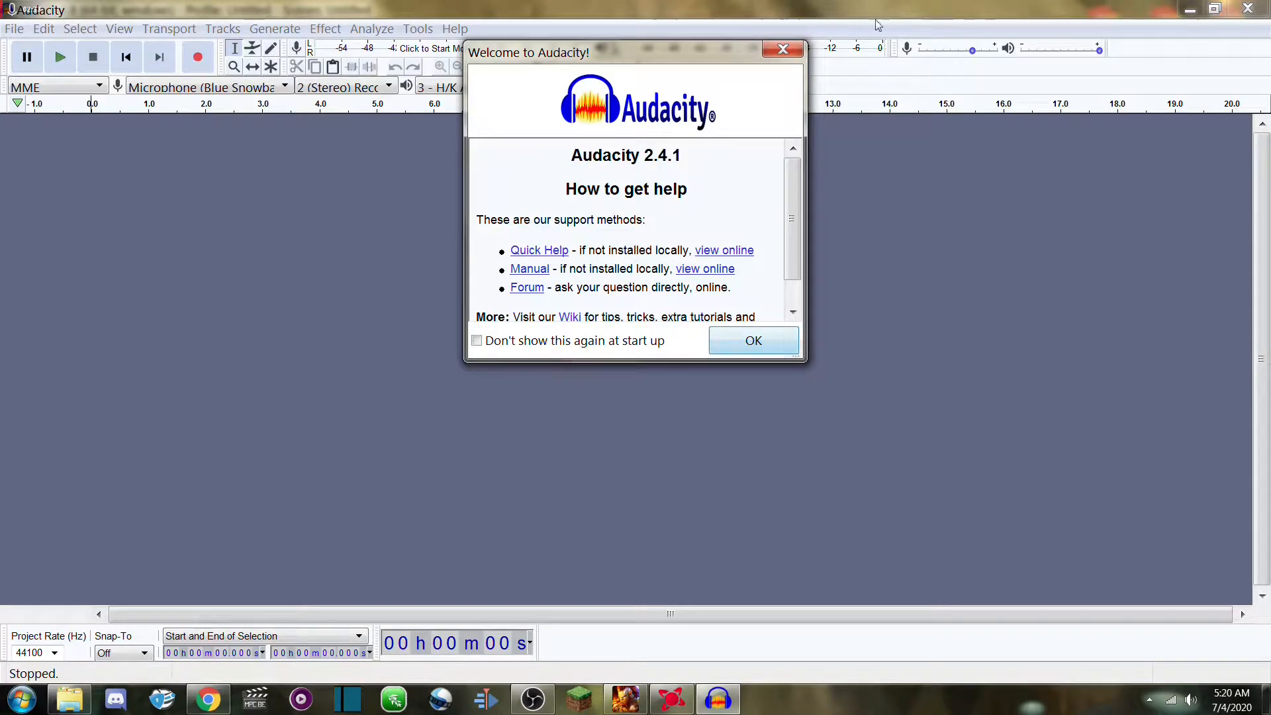
{"action": "left_click", "coordinate": [783, 49]}
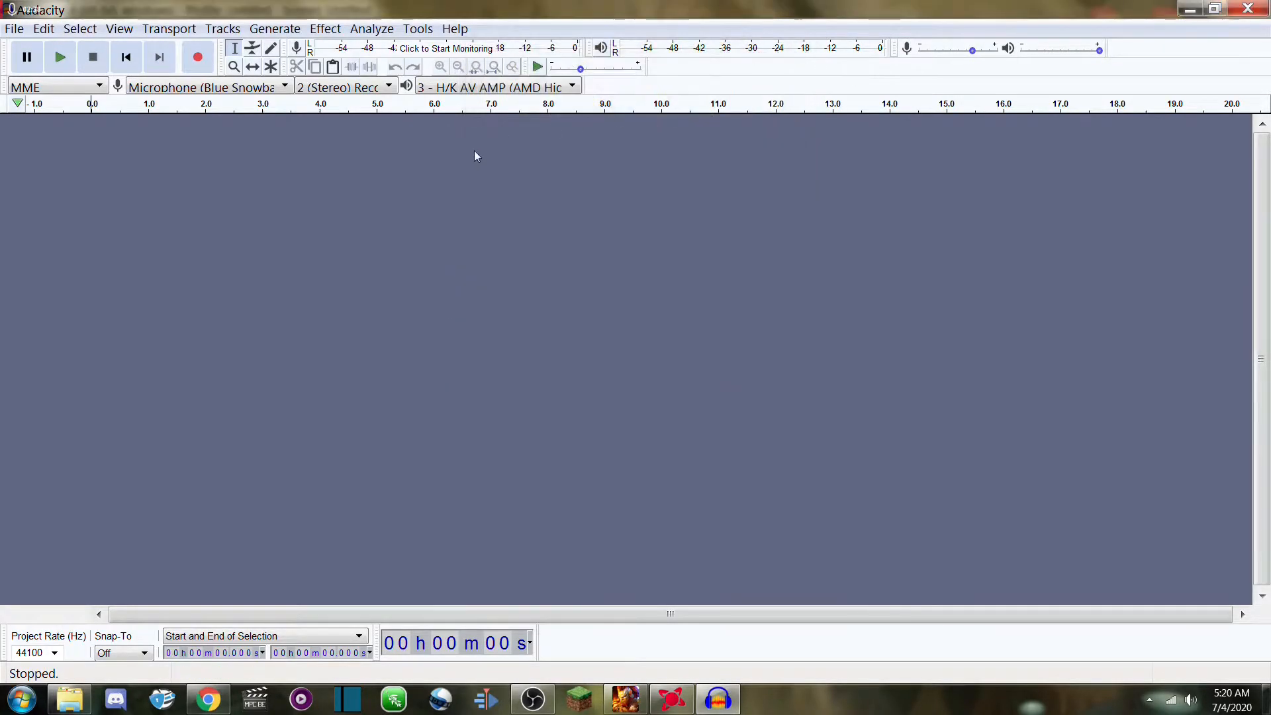
Step: Choose Microphone (Blue Snowball) as Audacity's recording device and minimize Audacity to return to OBS
{"action": "left_click", "coordinate": [285, 87]}
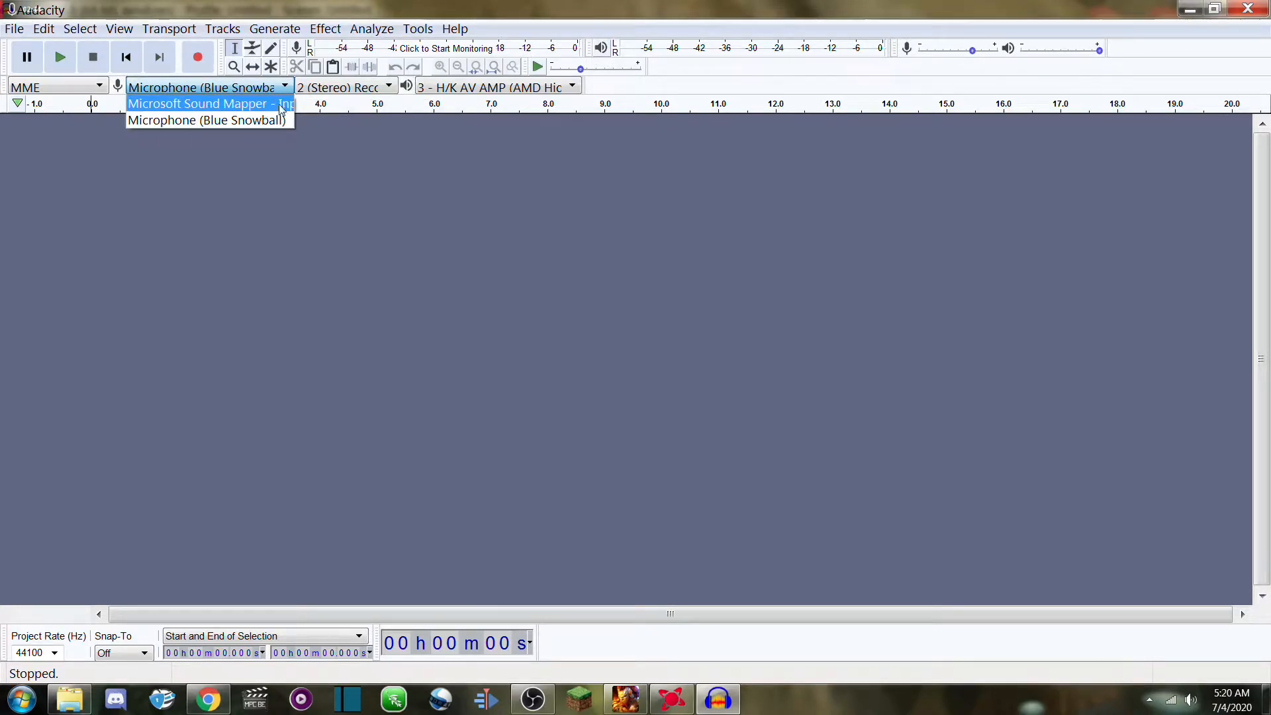
{"action": "left_click", "coordinate": [249, 129]}
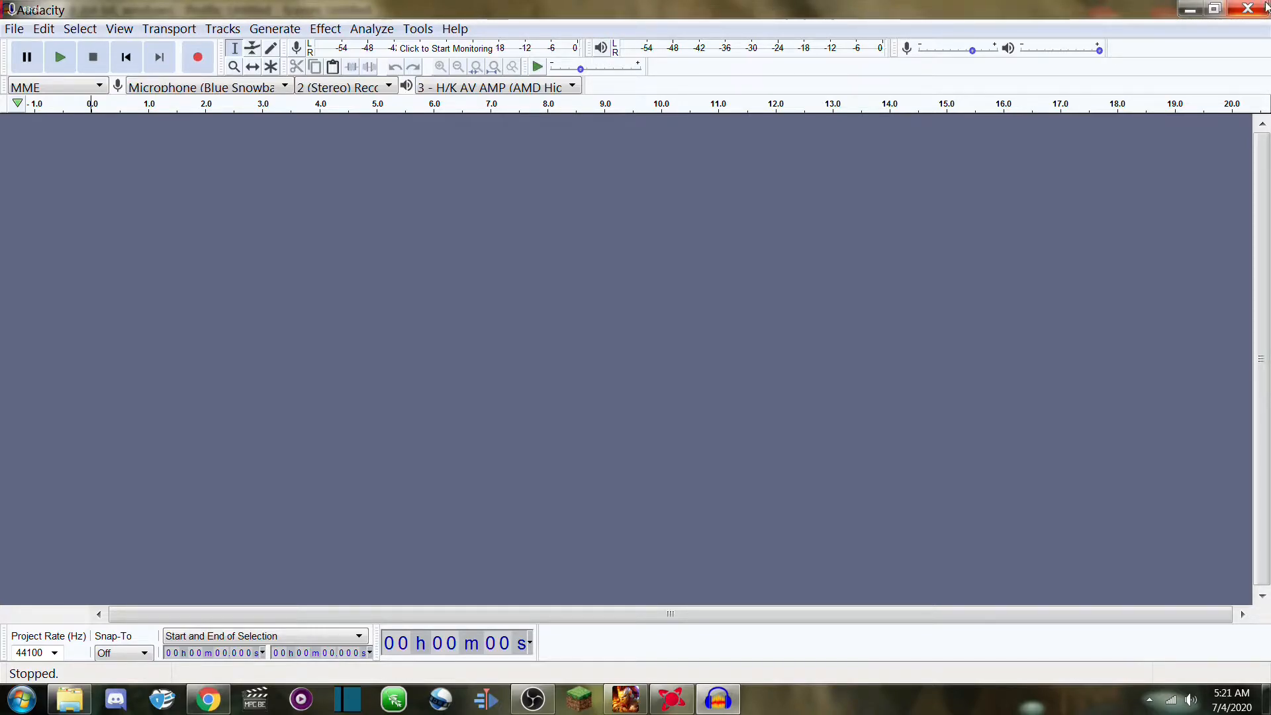
{"action": "left_click", "coordinate": [1189, 8]}
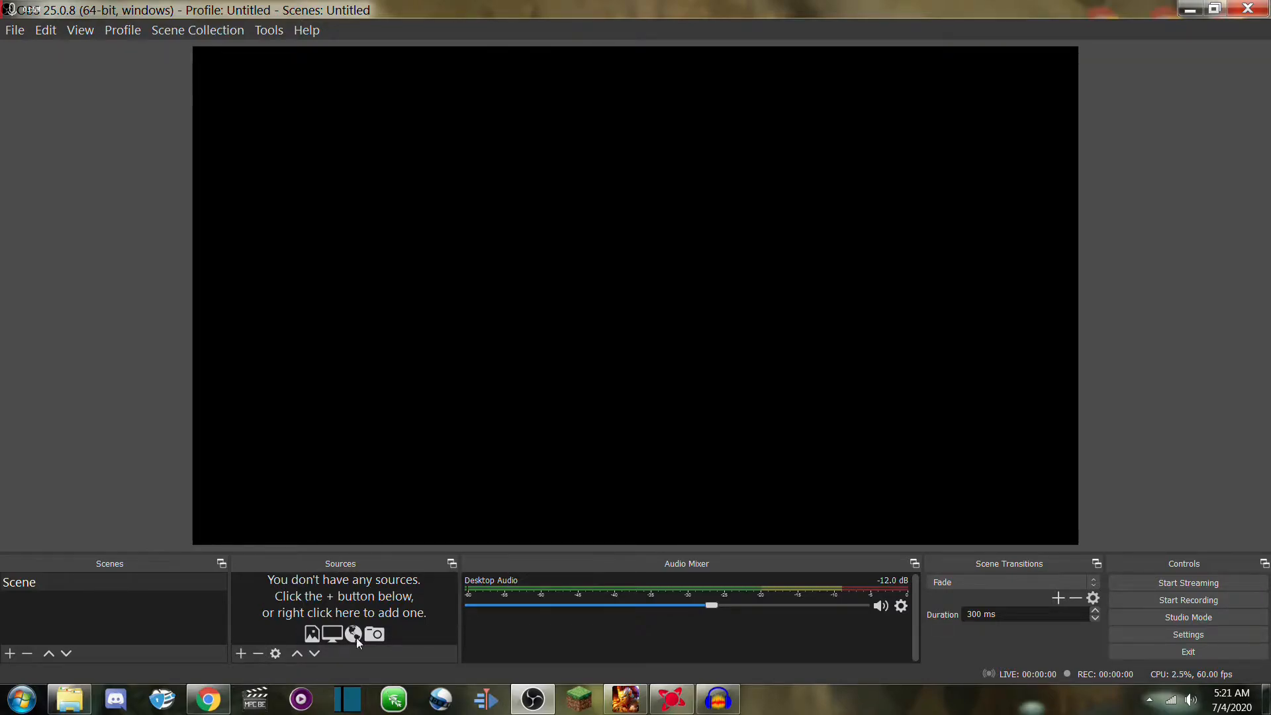
Step: Add a new Game Capture source named RAID to the scene
{"action": "left_click", "coordinate": [240, 650]}
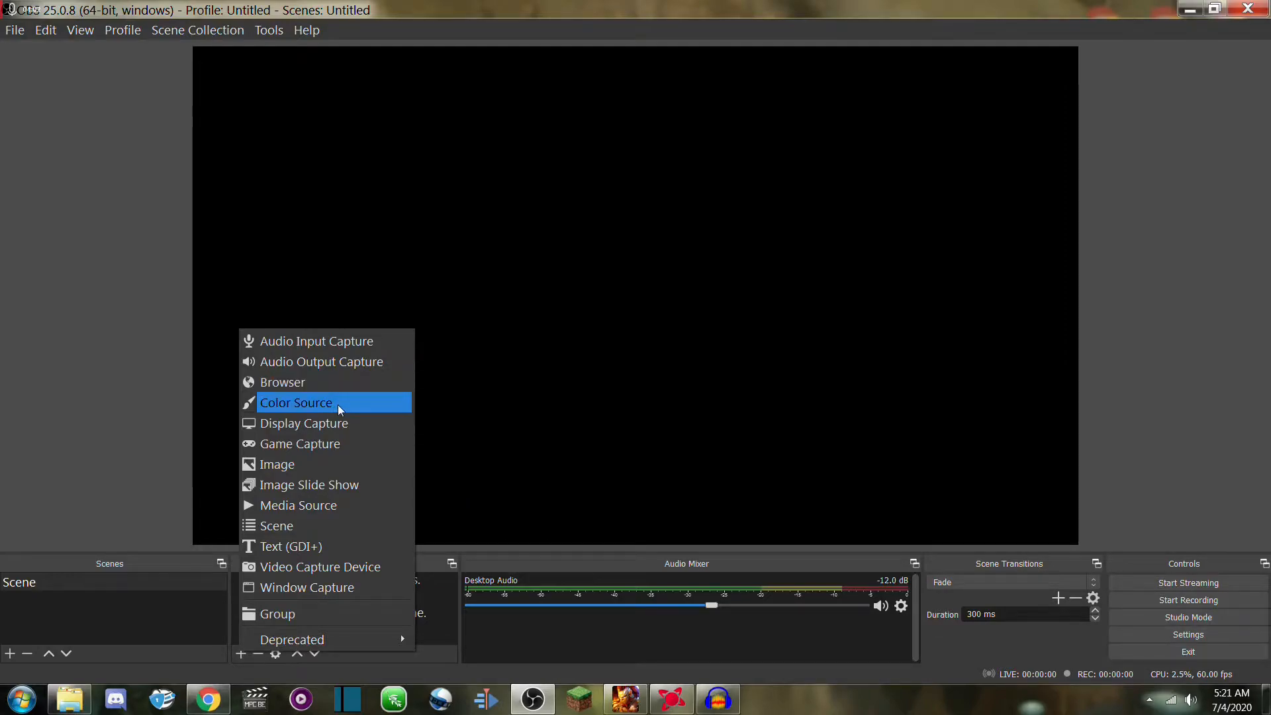
{"action": "left_click", "coordinate": [339, 443]}
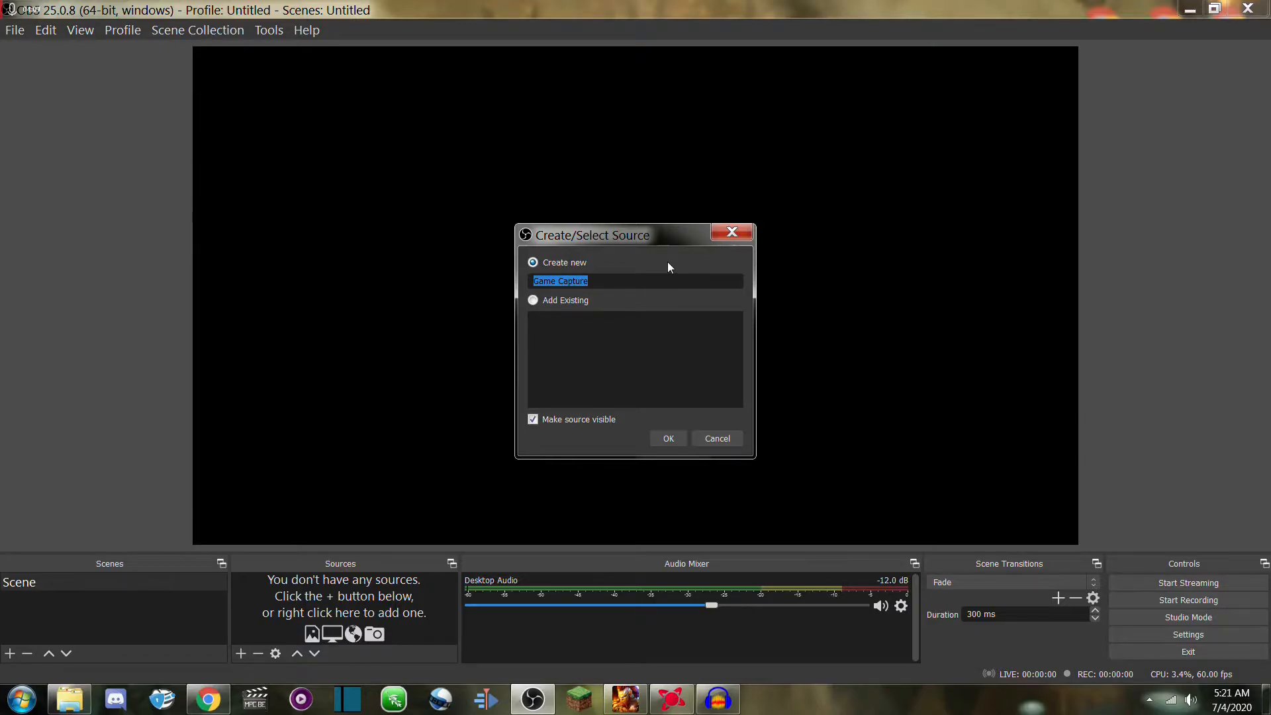
{"action": "type", "text": "RAID"}
{"action": "left_click", "coordinate": [665, 437]}
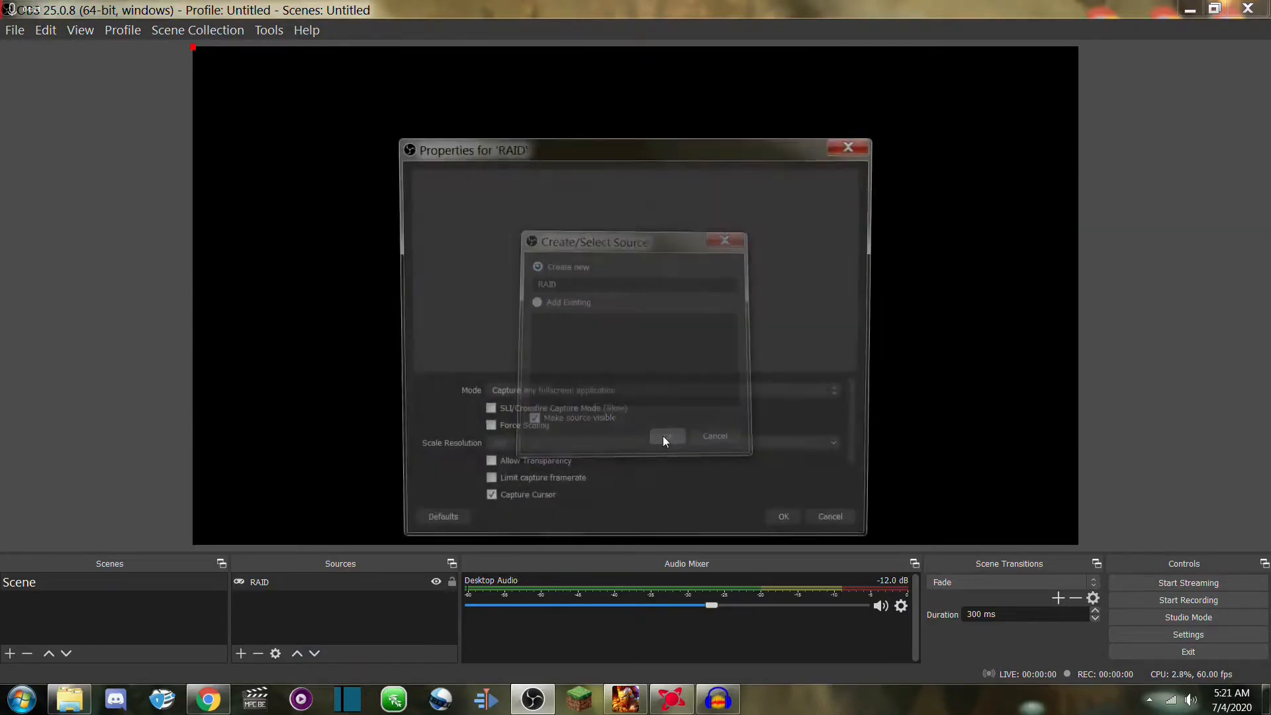
Step: Set the RAID source to capture a specific window and select [Raid.exe]: Raid: Shadow Legends
{"action": "left_click", "coordinate": [848, 395]}
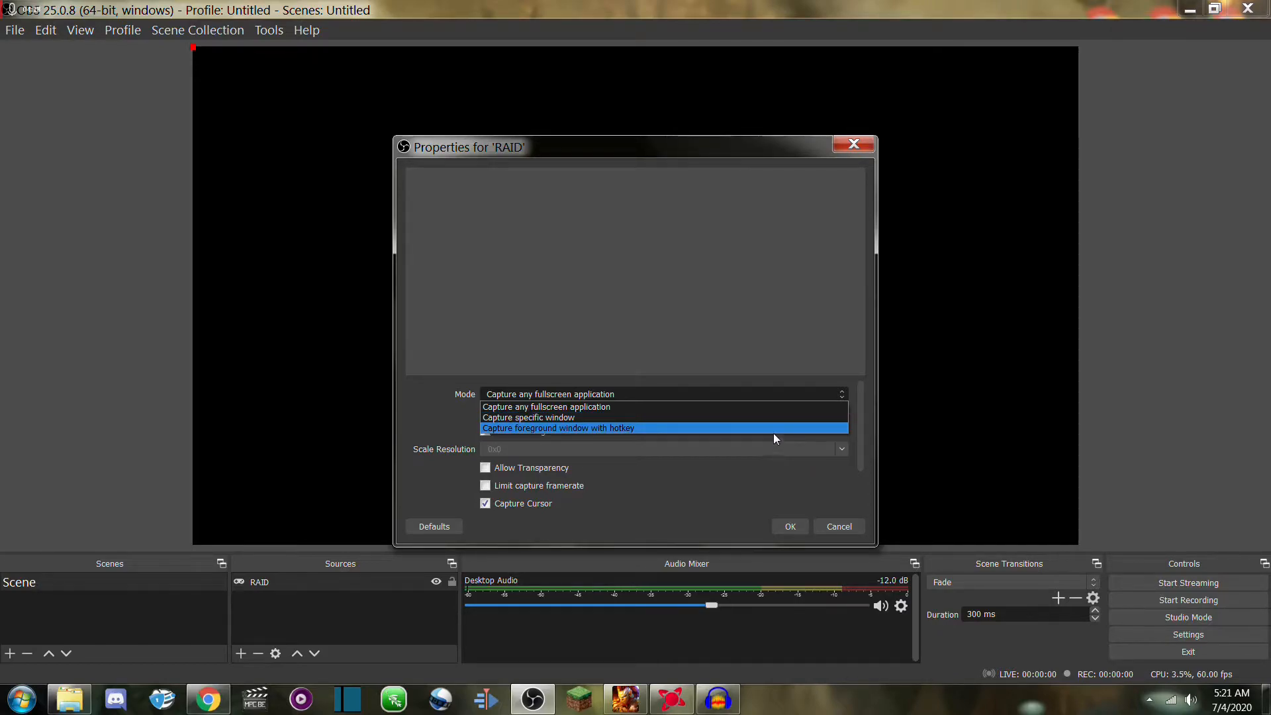
{"action": "left_click", "coordinate": [788, 418]}
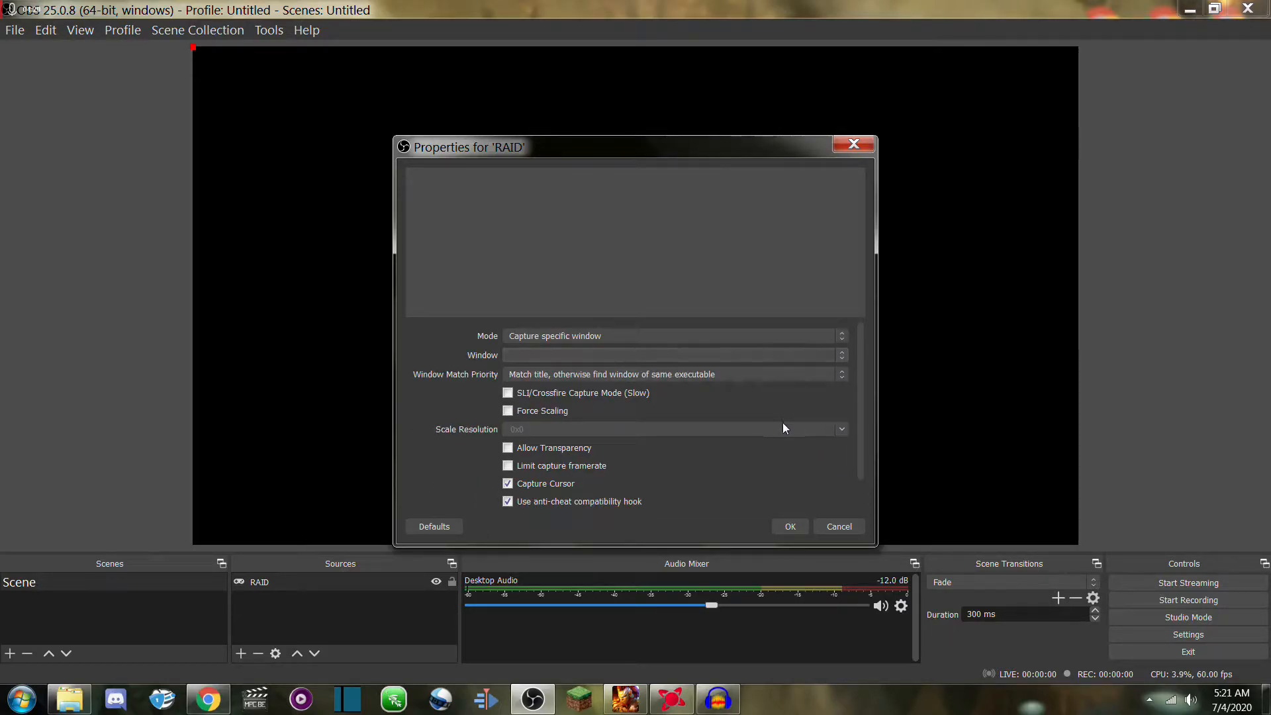
{"action": "left_click", "coordinate": [553, 355]}
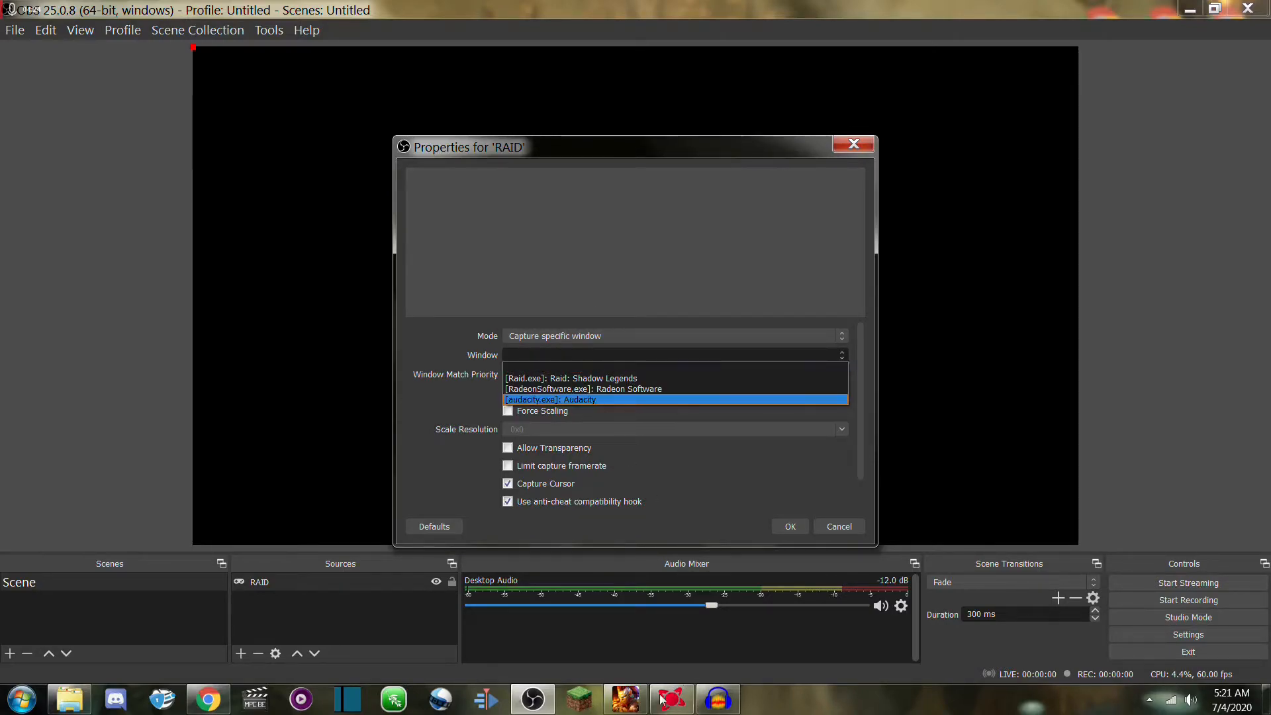
{"action": "mouse_move", "coordinate": [623, 709]}
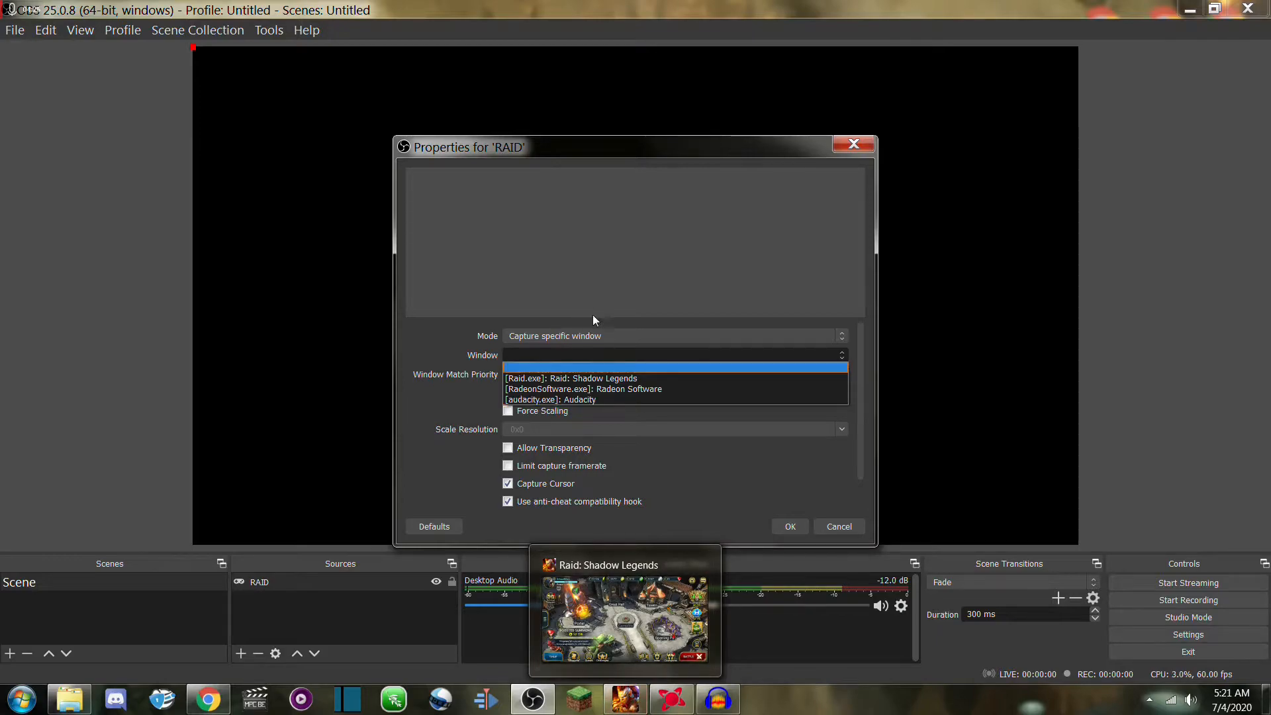
{"action": "left_click", "coordinate": [623, 378]}
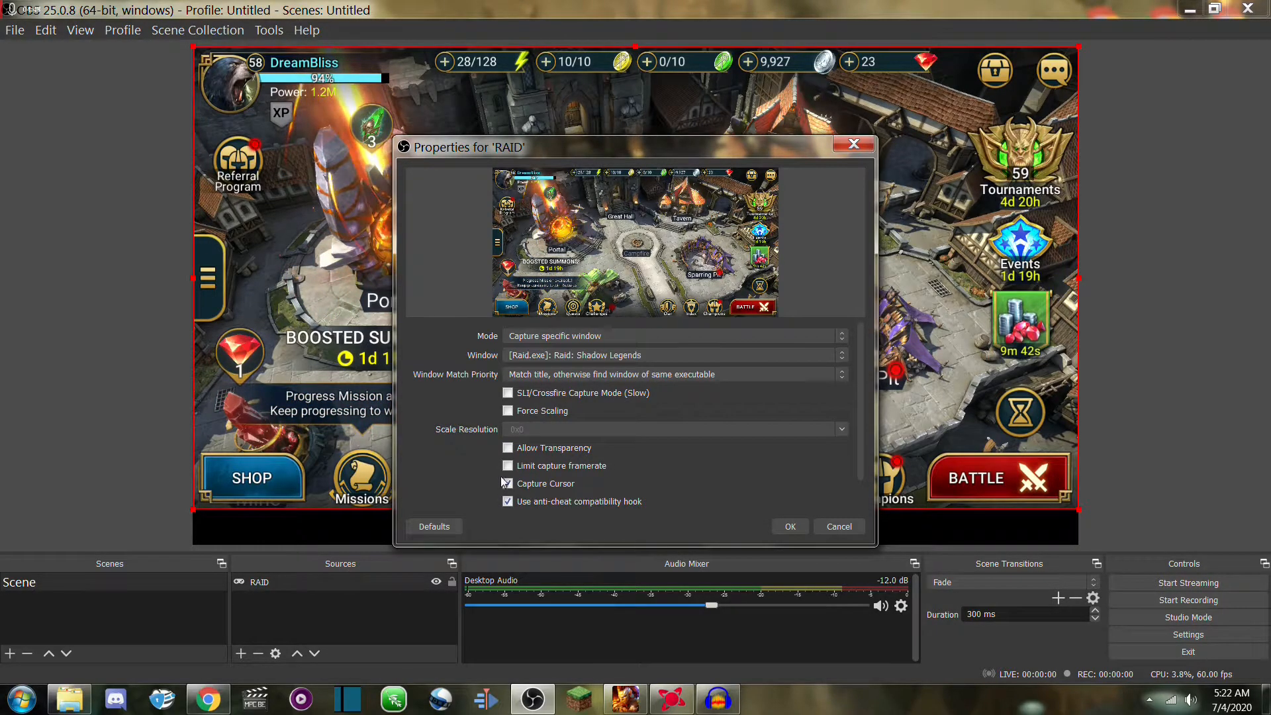
Step: Enable Force Scaling for the RAID source with a scale resolution of 1920x1080 and accept its properties
{"action": "left_click", "coordinate": [525, 412]}
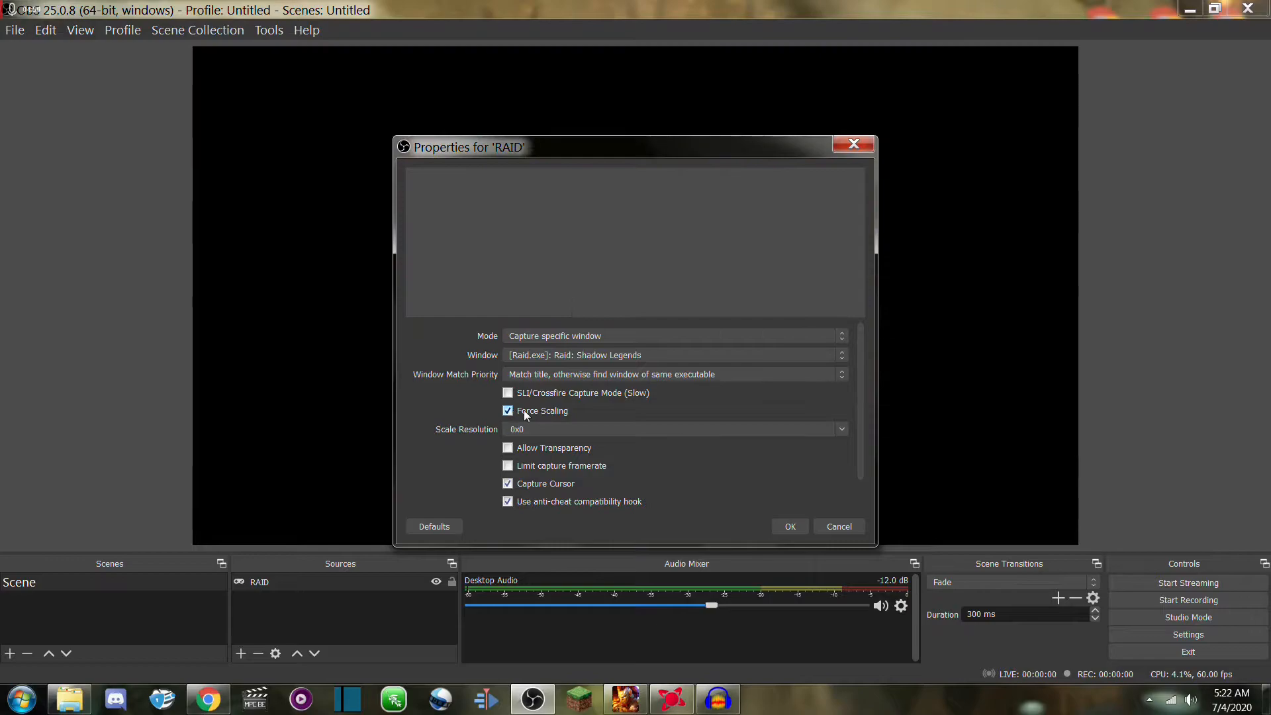
{"action": "left_click", "coordinate": [839, 434]}
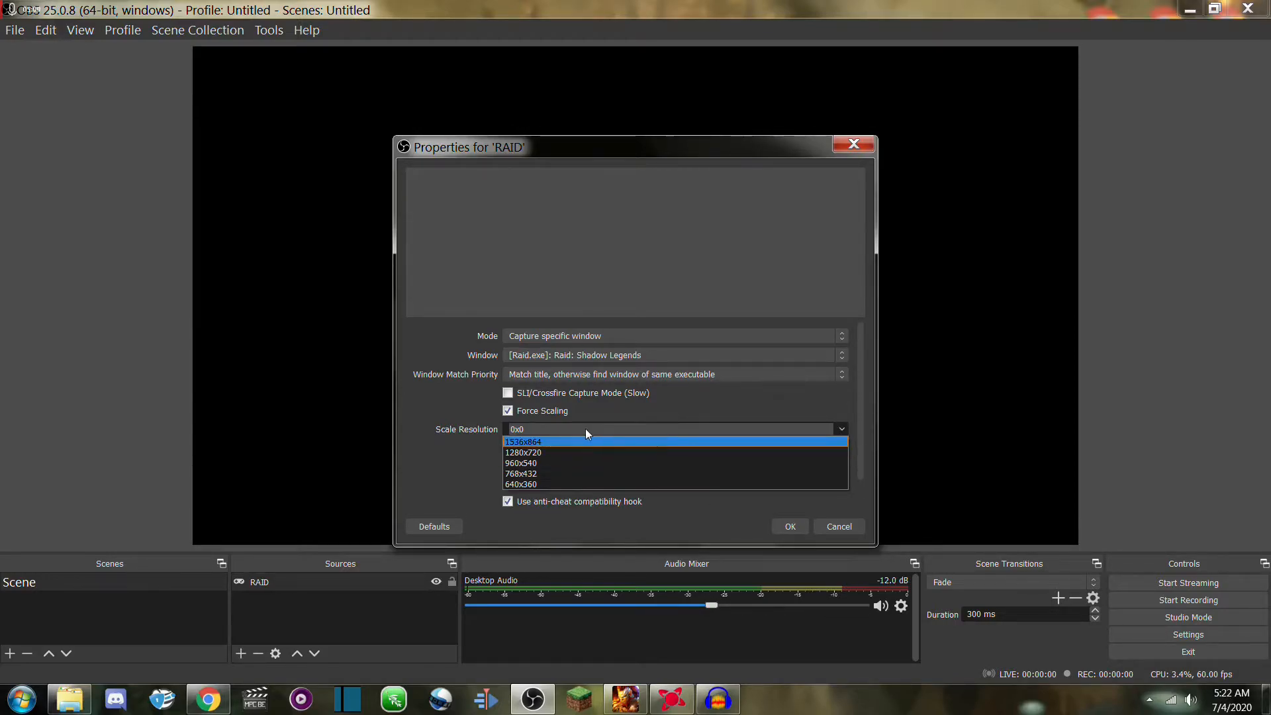
{"action": "left_click", "coordinate": [549, 425]}
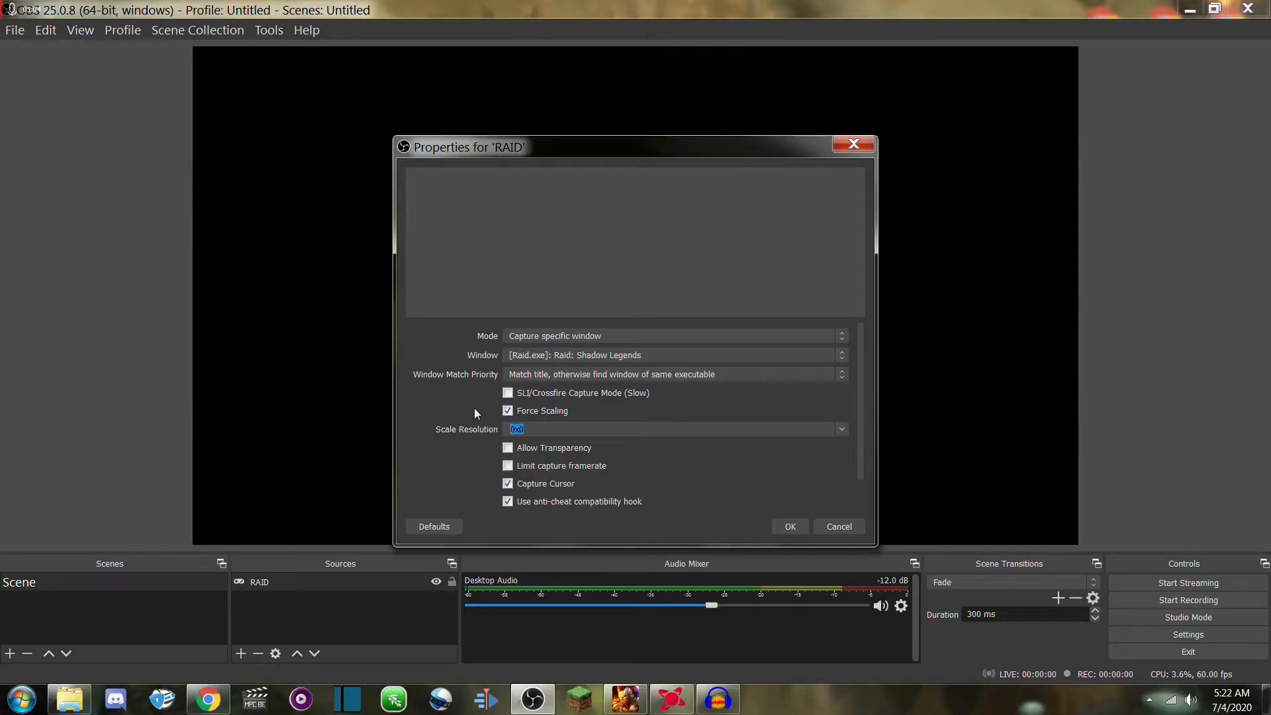
{"action": "type", "text": "1920x1080"}
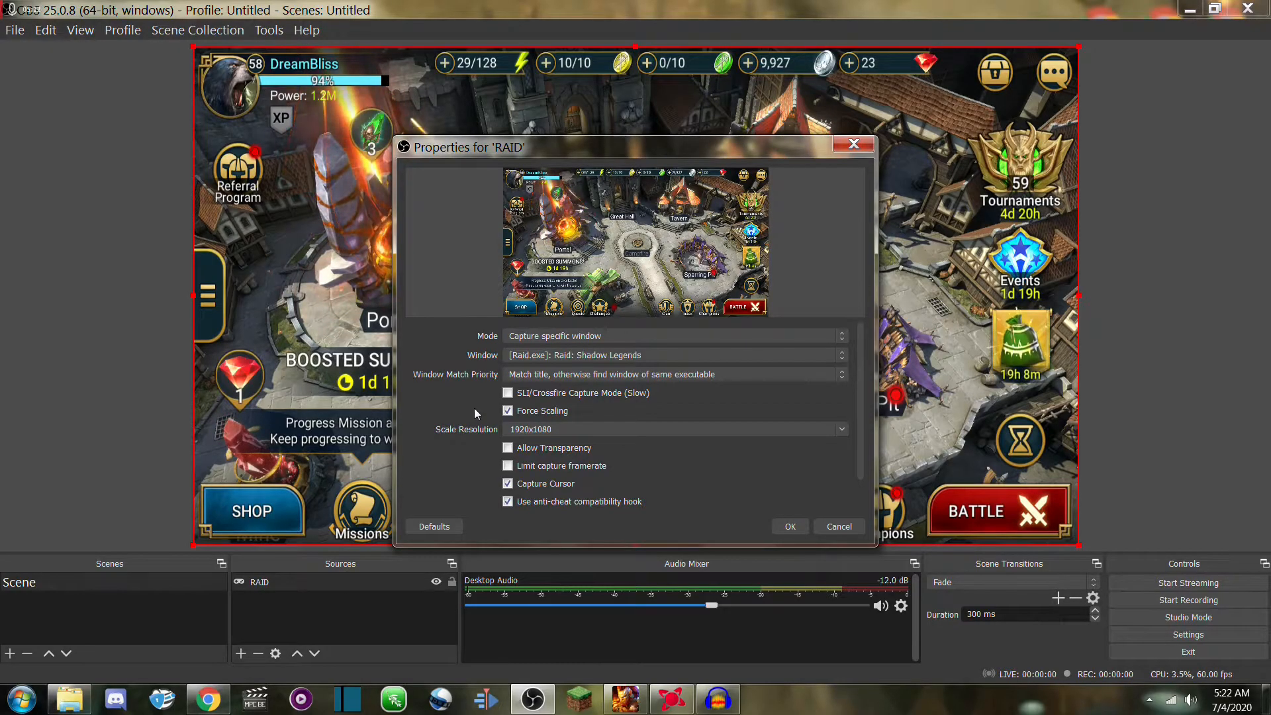
{"action": "key", "text": "Return"}
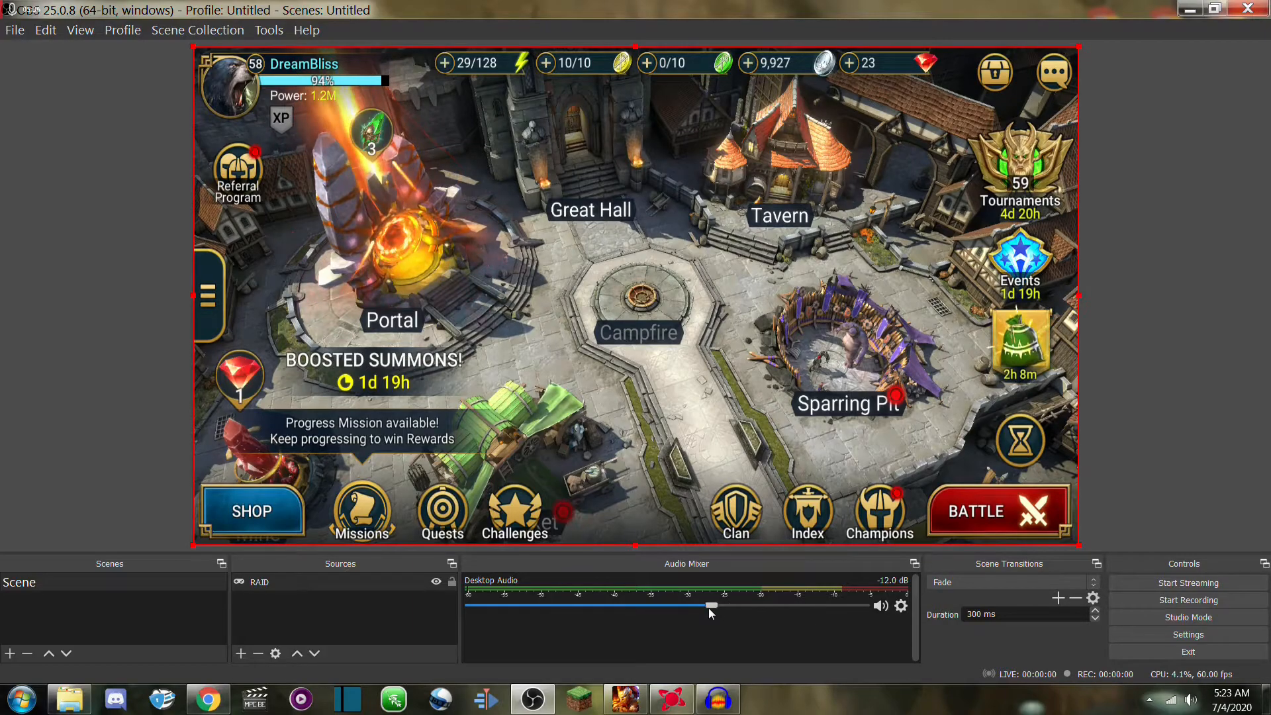
Step: Raise the Desktop Audio volume to 0.0 dB and start recording
{"action": "left_click_drag", "start_coordinate": [709, 607], "coordinate": [832, 607]}
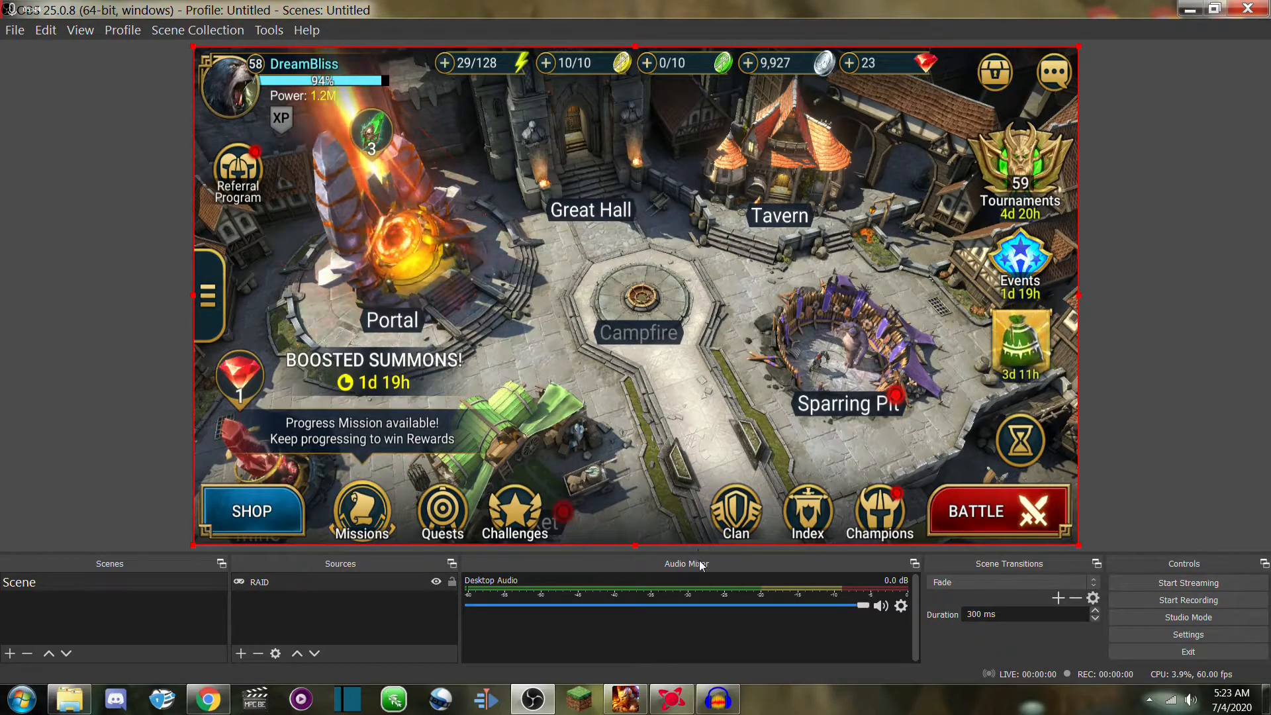
{"action": "left_click", "coordinate": [1191, 602]}
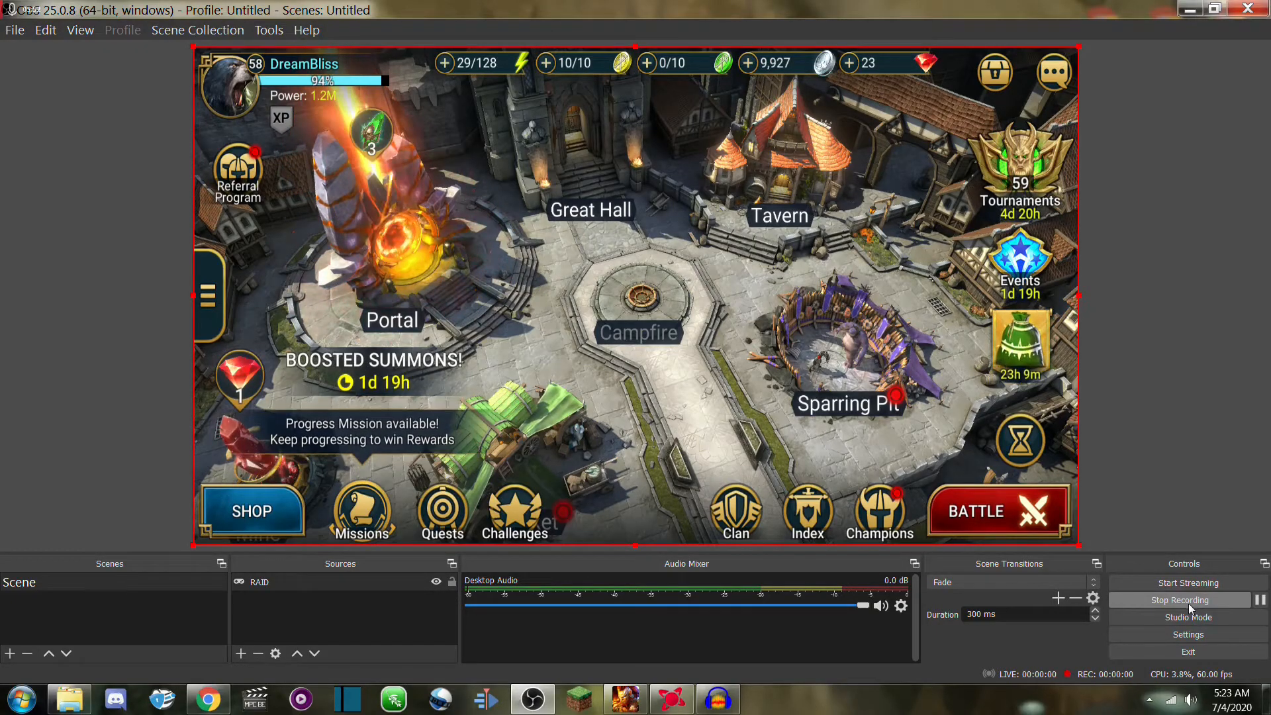
Step: Switch to the Raid: Shadow Legends window and back to OBS to check the recording and desktop audio level
{"action": "left_click", "coordinate": [637, 707]}
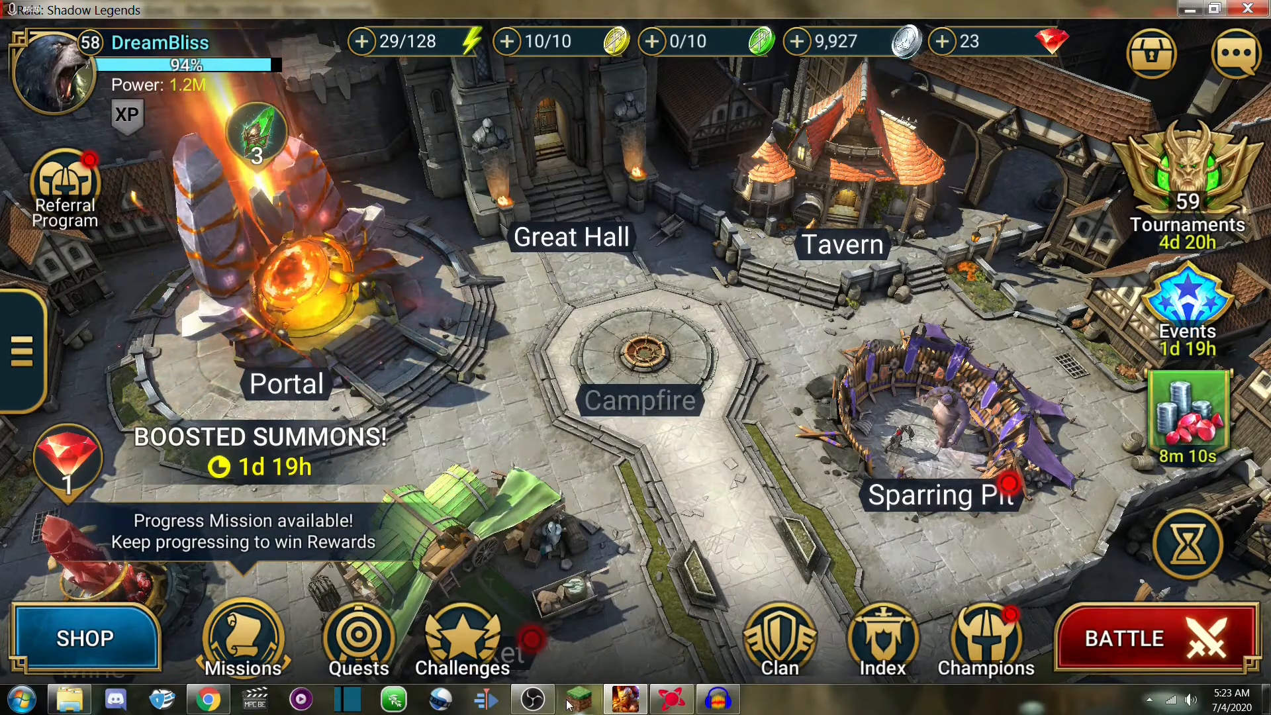
{"action": "mouse_move", "coordinate": [552, 700]}
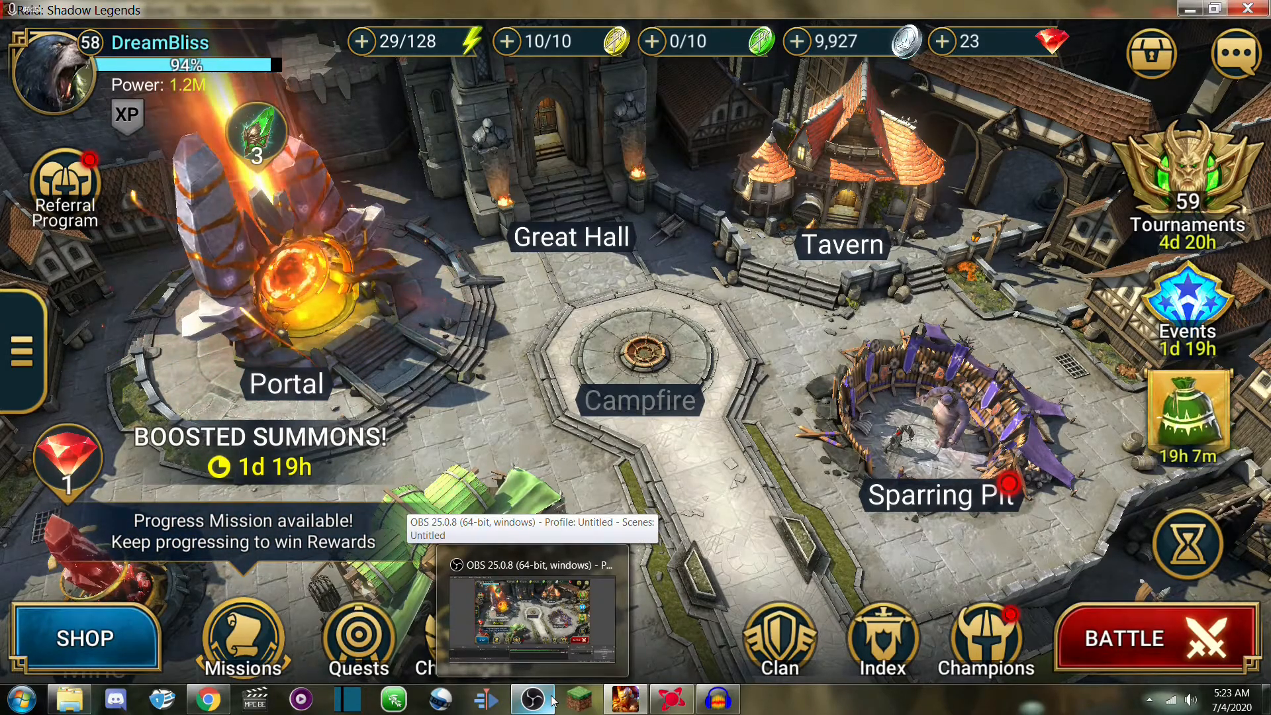
{"action": "left_click", "coordinate": [553, 700]}
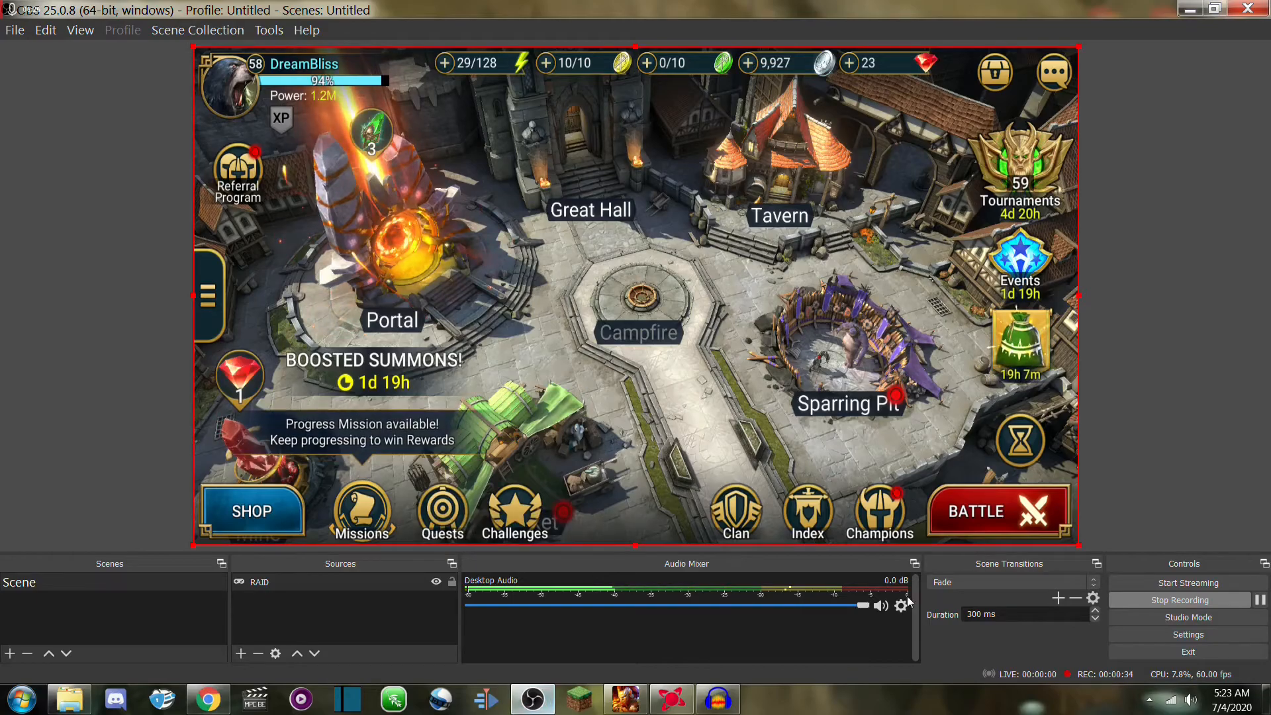
Step: Stop the recording and open the Videos folder inside My Documents on the Data (F:) drive in File Explorer
{"action": "left_click", "coordinate": [1187, 601]}
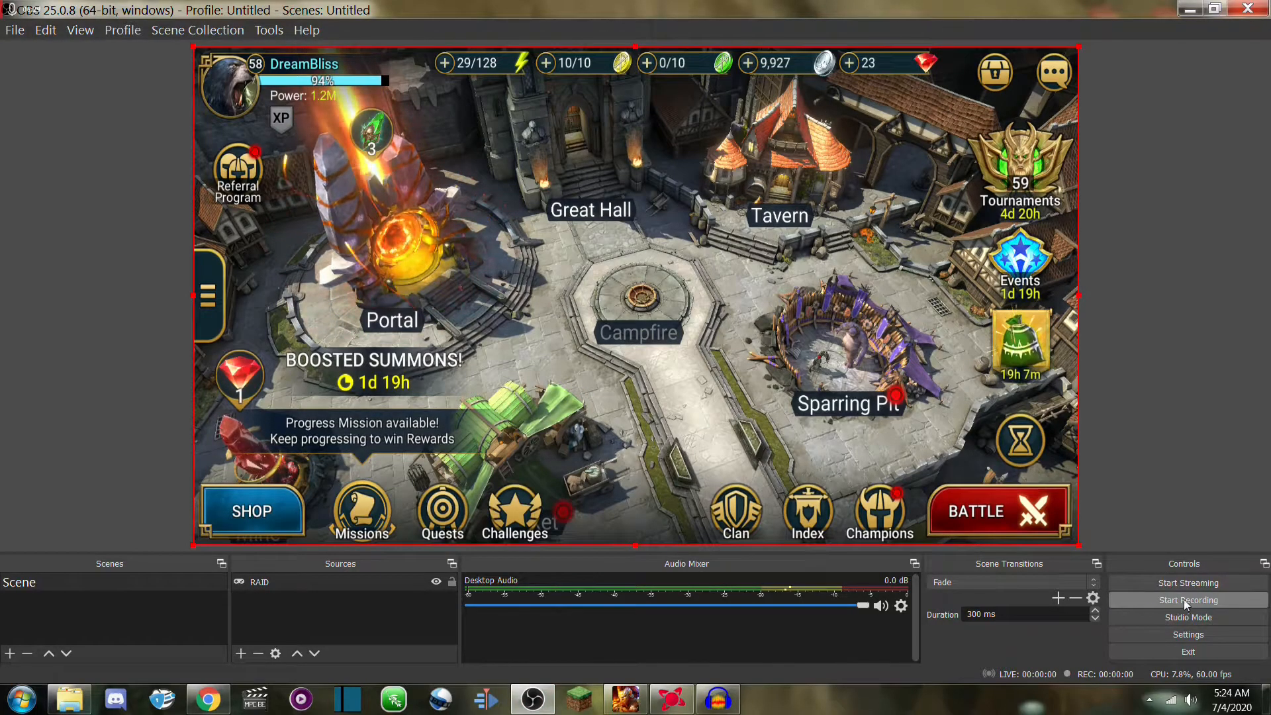
{"action": "left_click", "coordinate": [284, 590]}
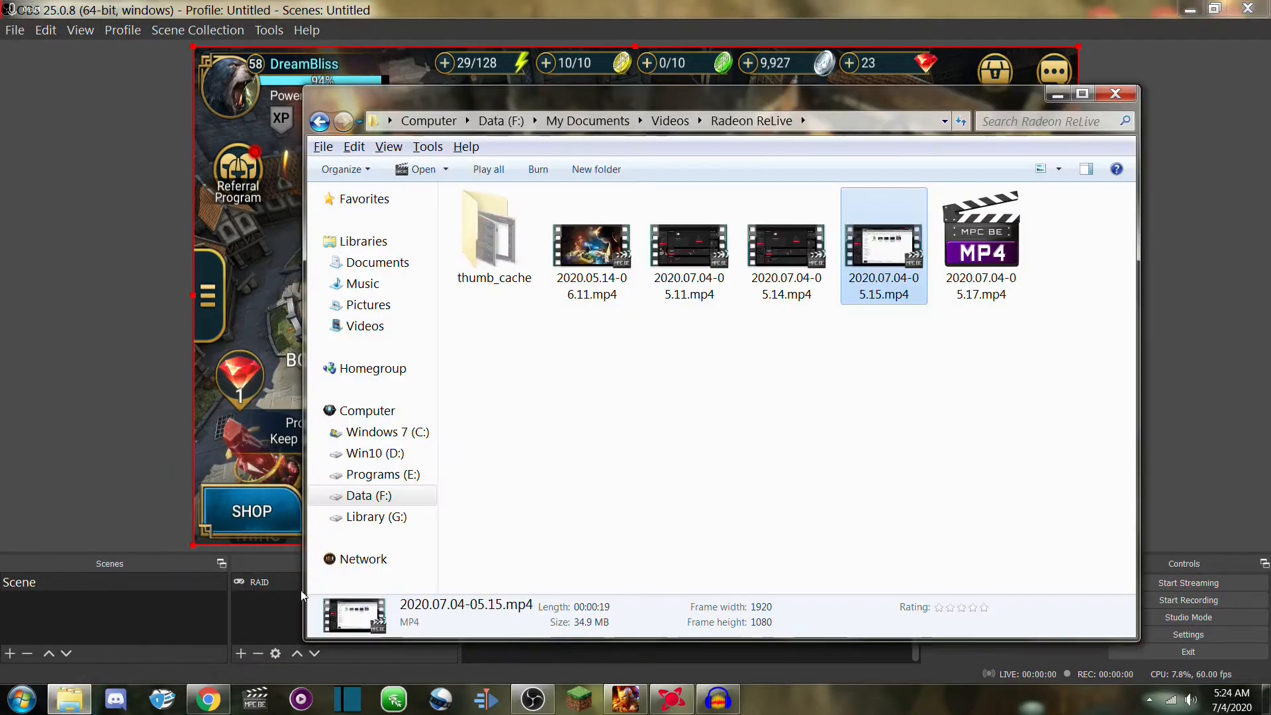
{"action": "left_click", "coordinate": [368, 495]}
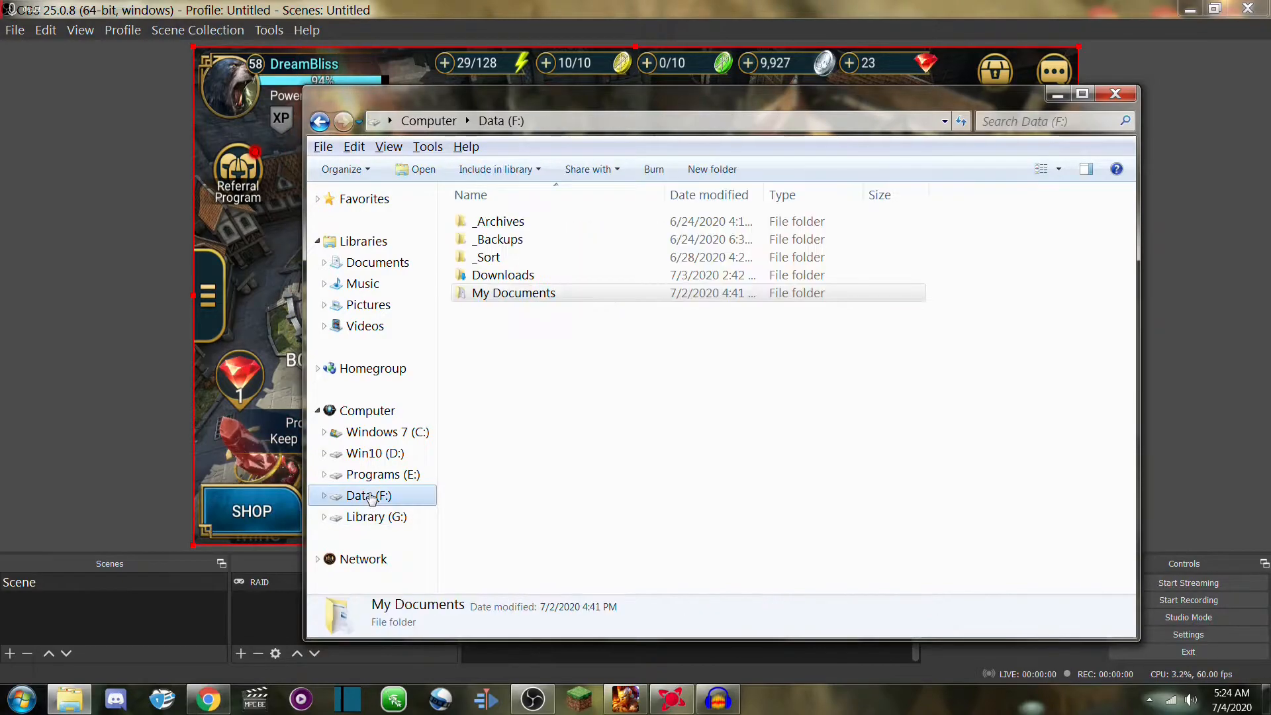
{"action": "double_click", "coordinate": [490, 294]}
{"action": "scroll", "coordinate": [534, 442], "scroll_direction": "down", "scroll_amount": 8}
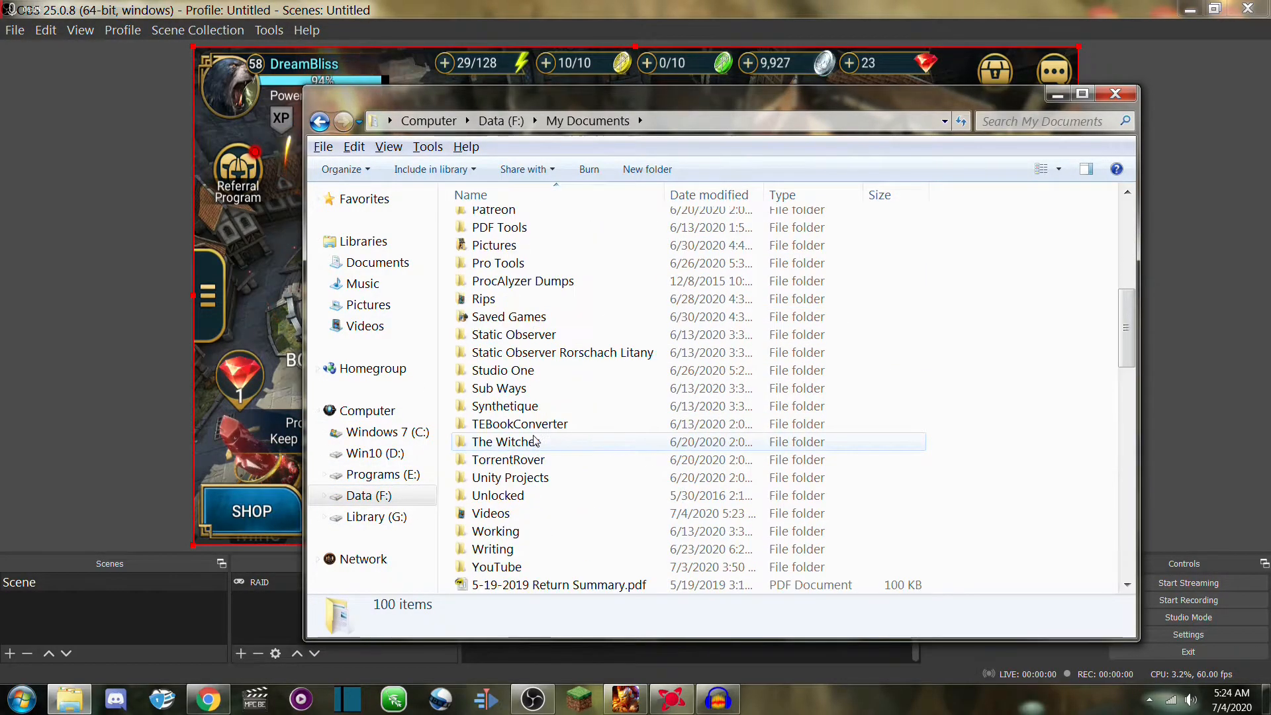
{"action": "double_click", "coordinate": [503, 515]}
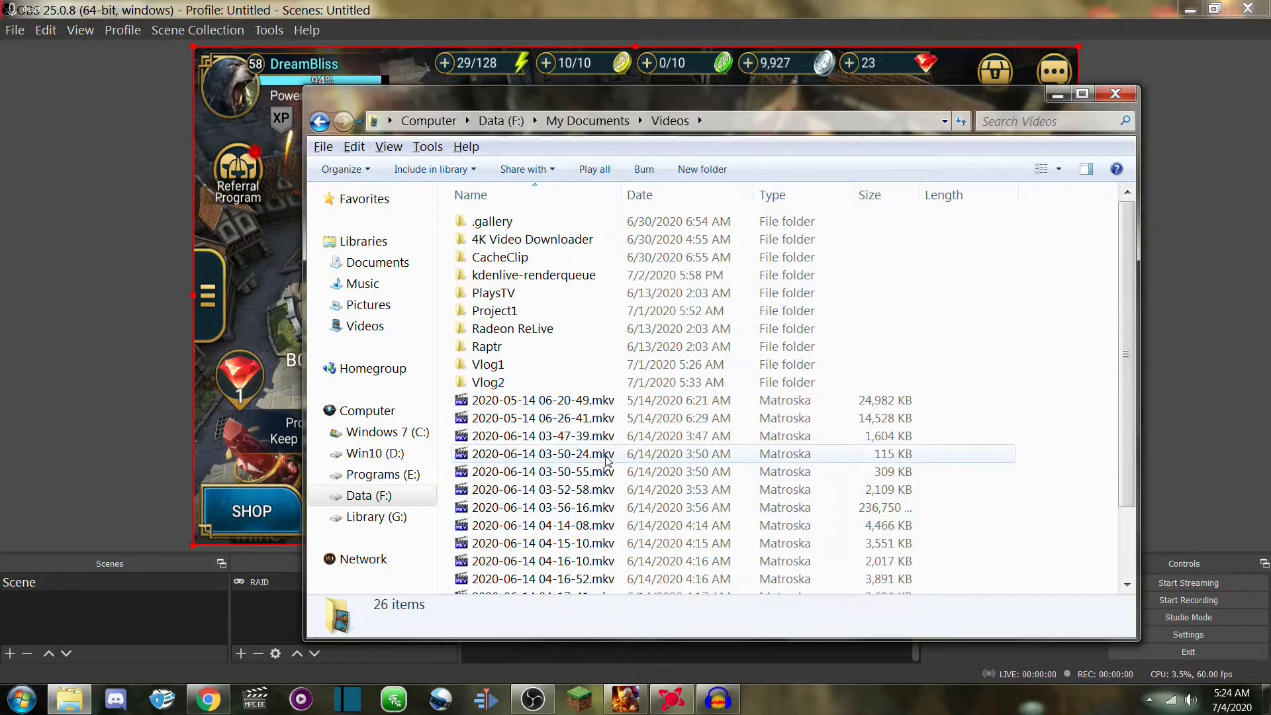
Step: Add the Date modified column to the Videos folder listing and sort the files by it, newest first
{"action": "left_click", "coordinate": [652, 198]}
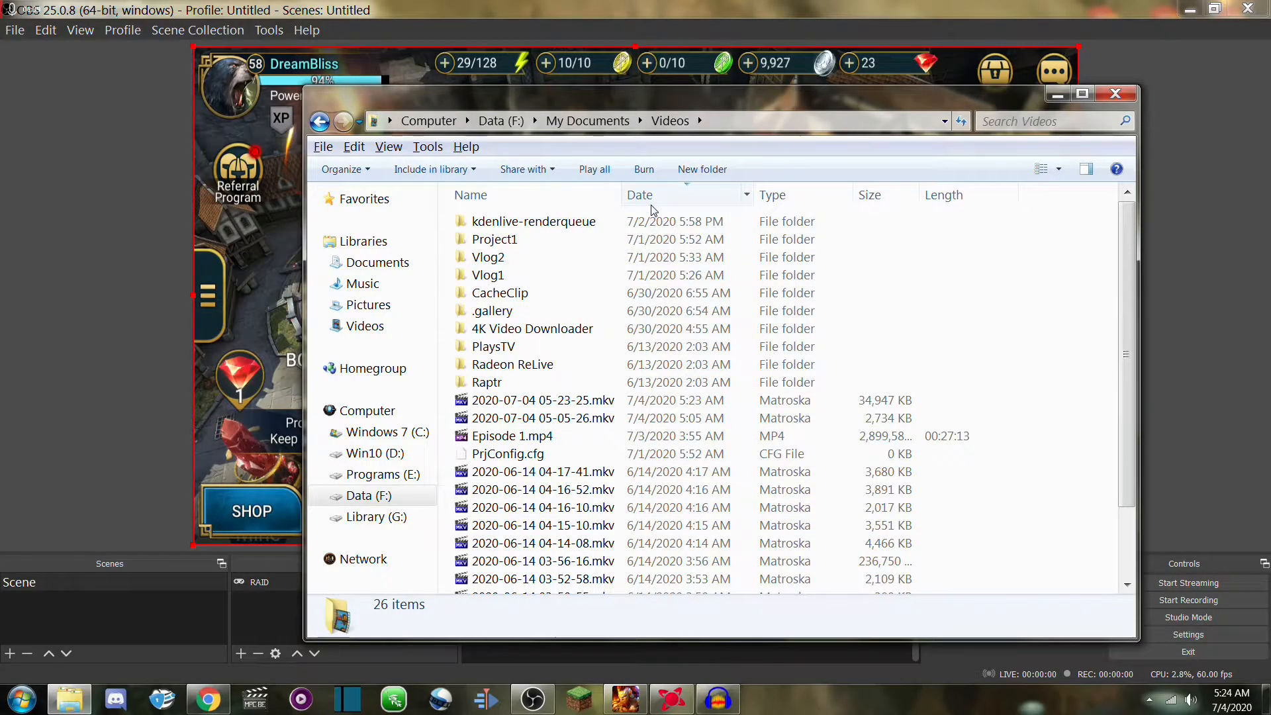
{"action": "left_click", "coordinate": [656, 198]}
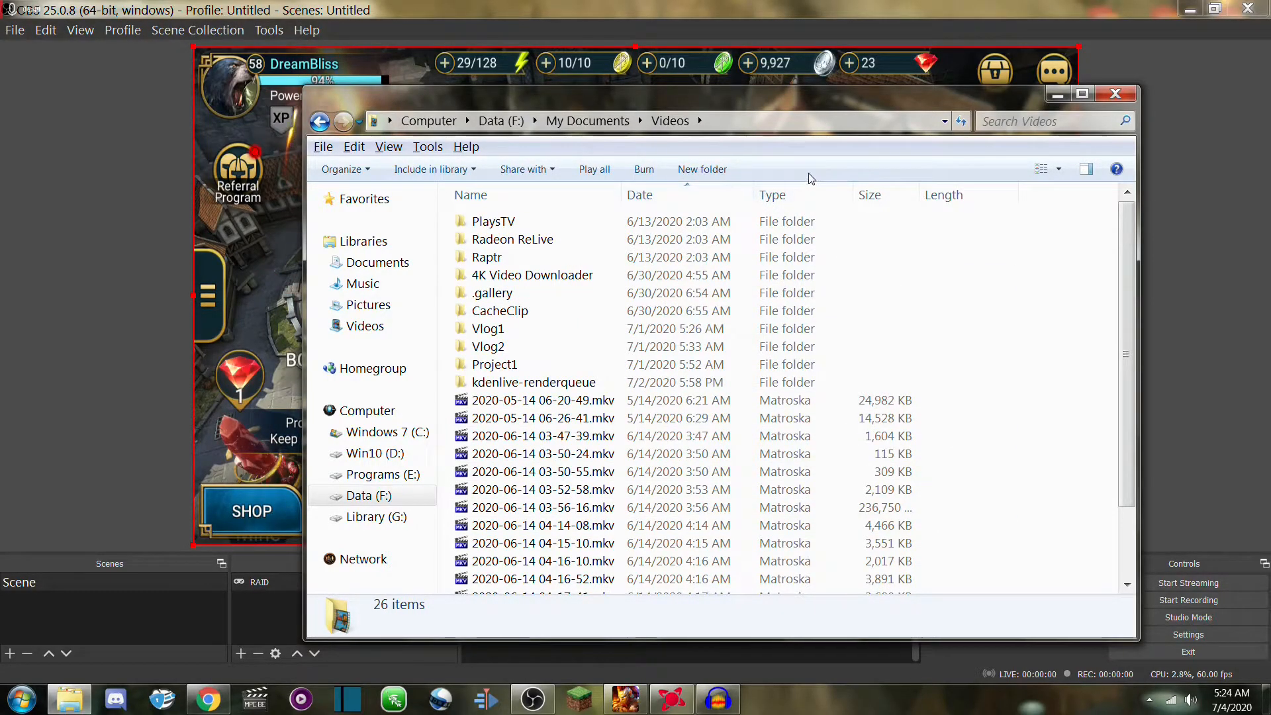
{"action": "right_click", "coordinate": [672, 196]}
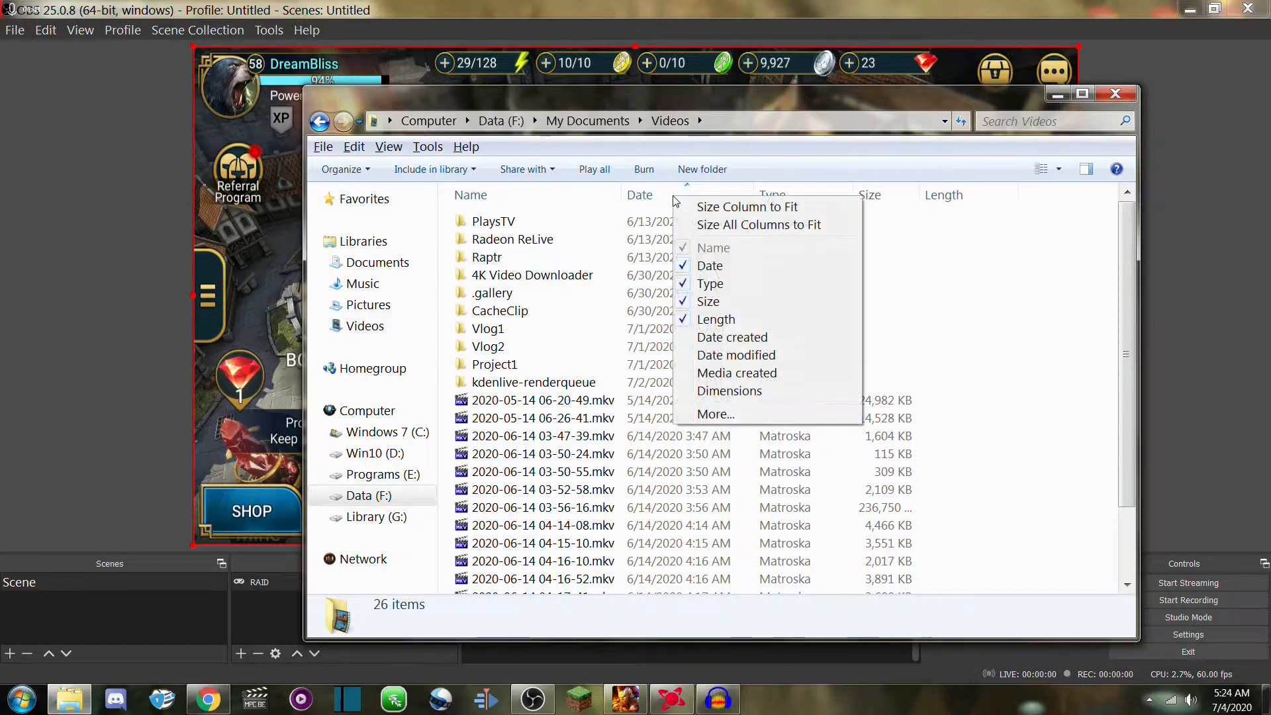
{"action": "left_click", "coordinate": [749, 355]}
{"action": "left_click", "coordinate": [1036, 196]}
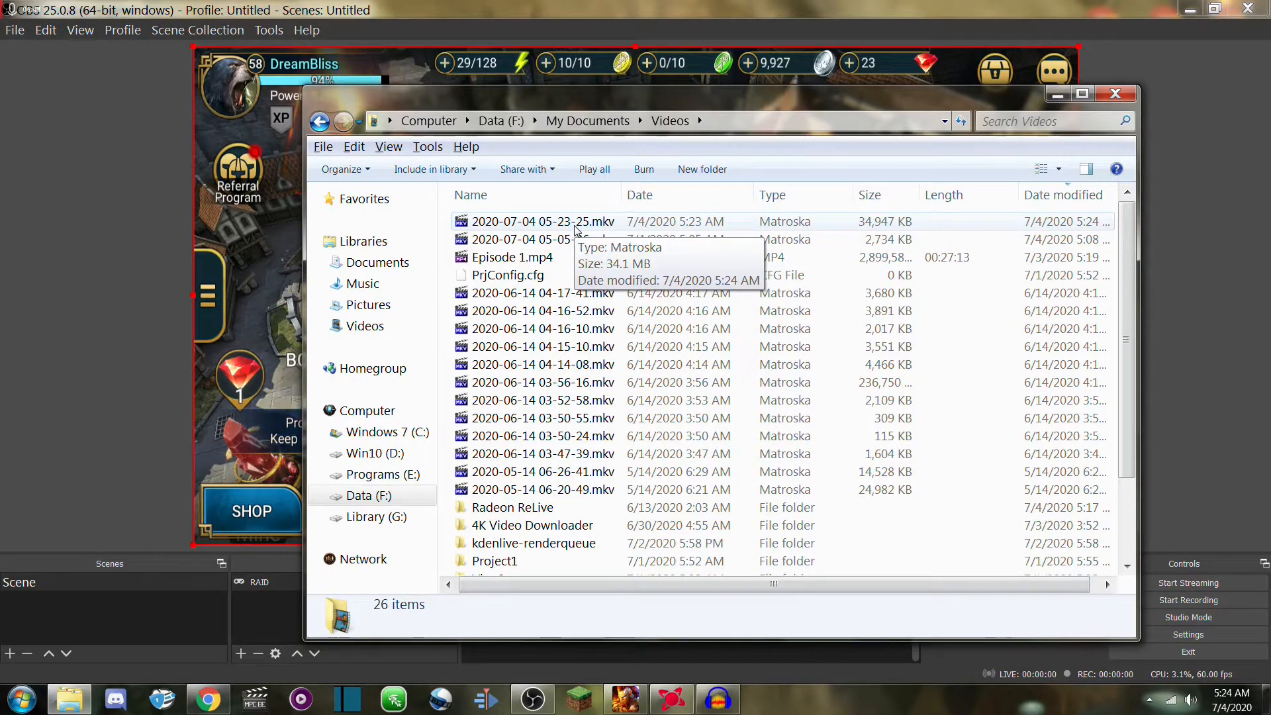
{"action": "left_click", "coordinate": [576, 229]}
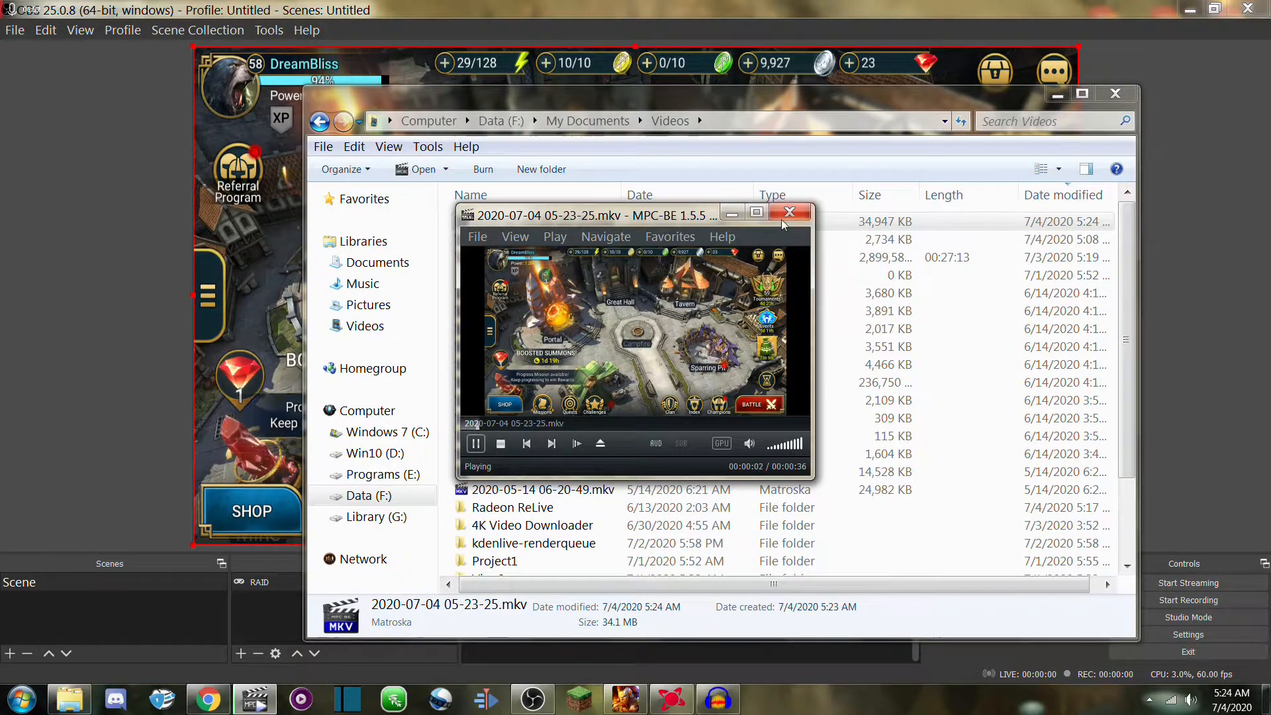
{"action": "left_click", "coordinate": [756, 212]}
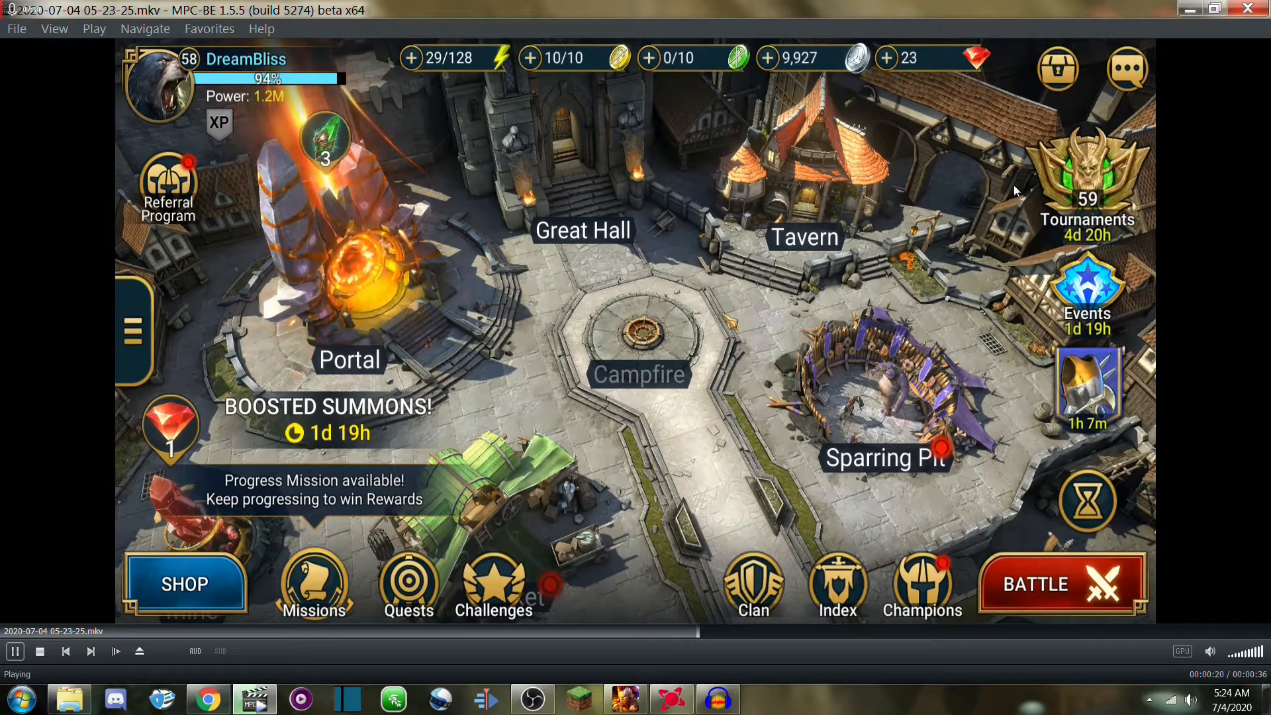
{"action": "left_click", "coordinate": [1246, 9]}
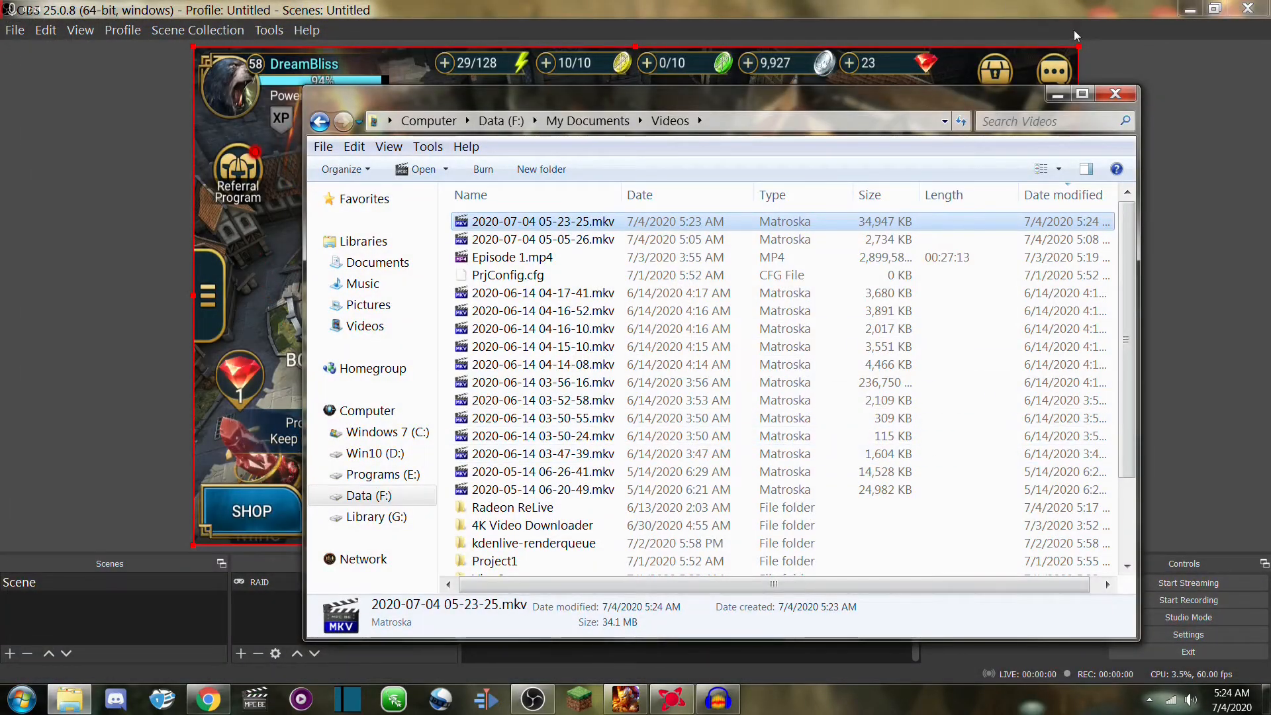
Step: Minimize the Videos folder window to return to OBS and lower the Desktop Audio volume to about -11.7 dB
{"action": "left_click", "coordinate": [1057, 93]}
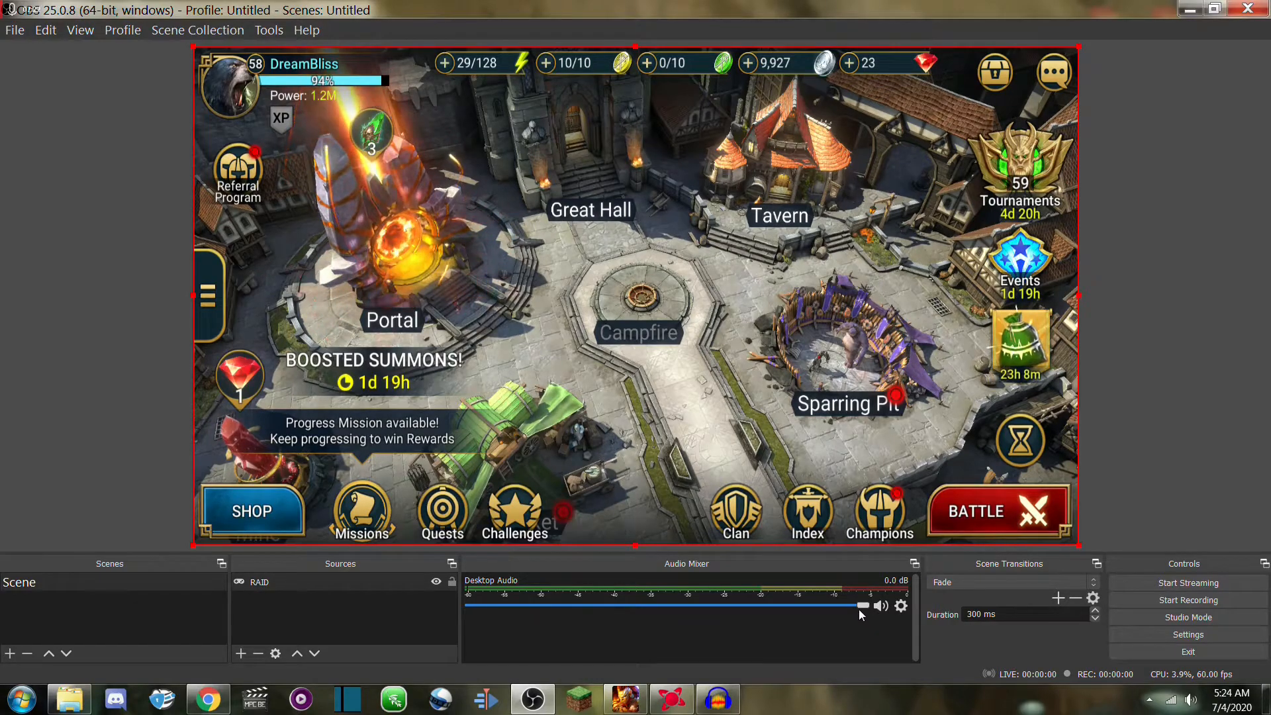
{"action": "left_click_drag", "start_coordinate": [860, 606], "coordinate": [849, 605]}
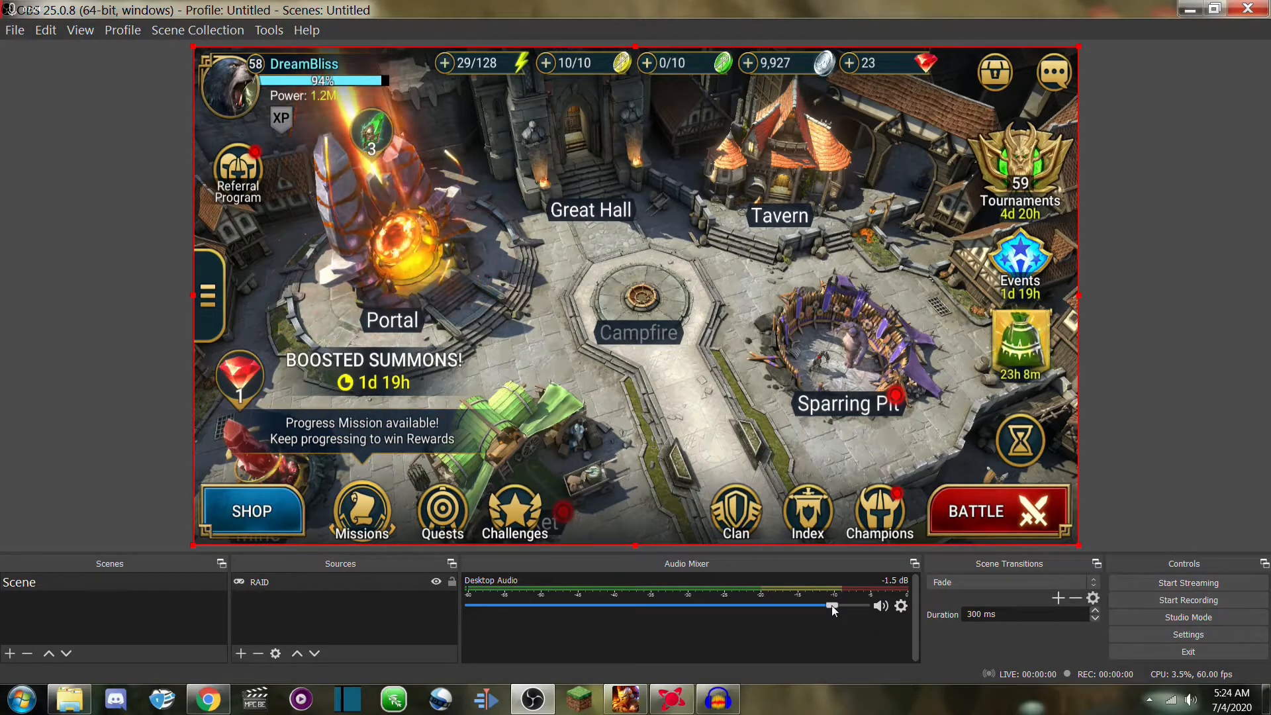
{"action": "left_click_drag", "start_coordinate": [783, 603], "coordinate": [724, 604]}
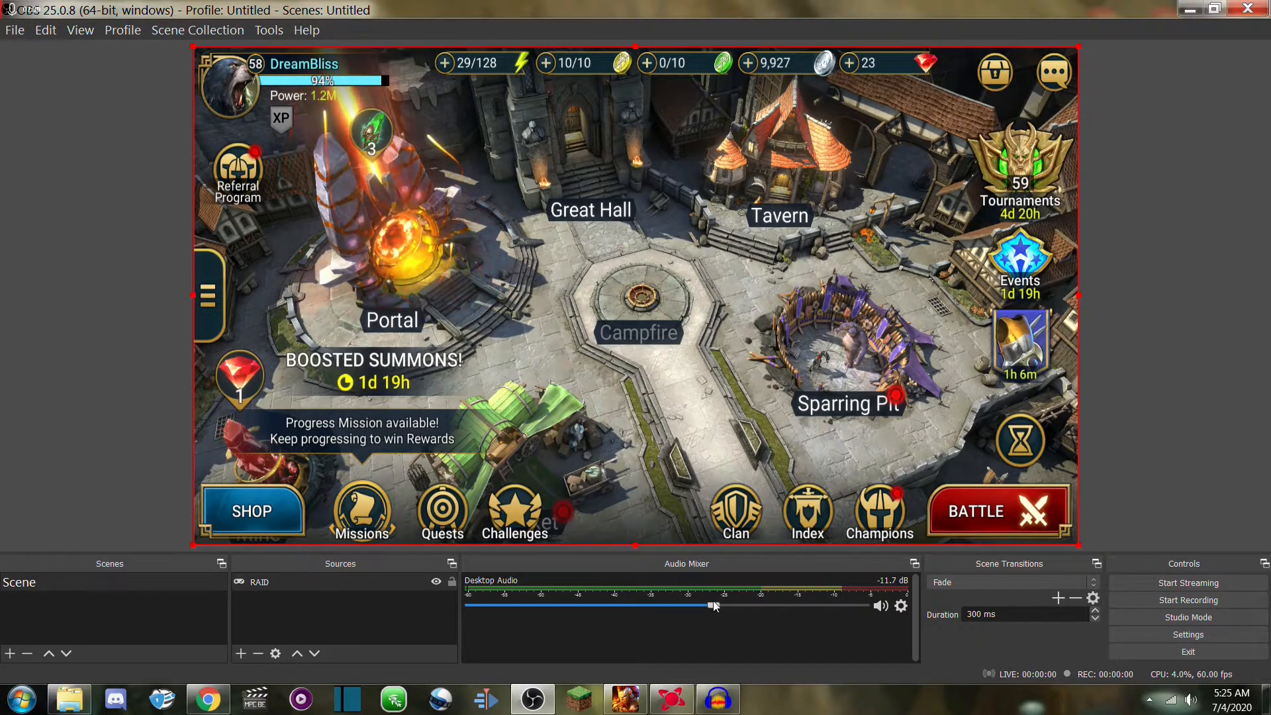